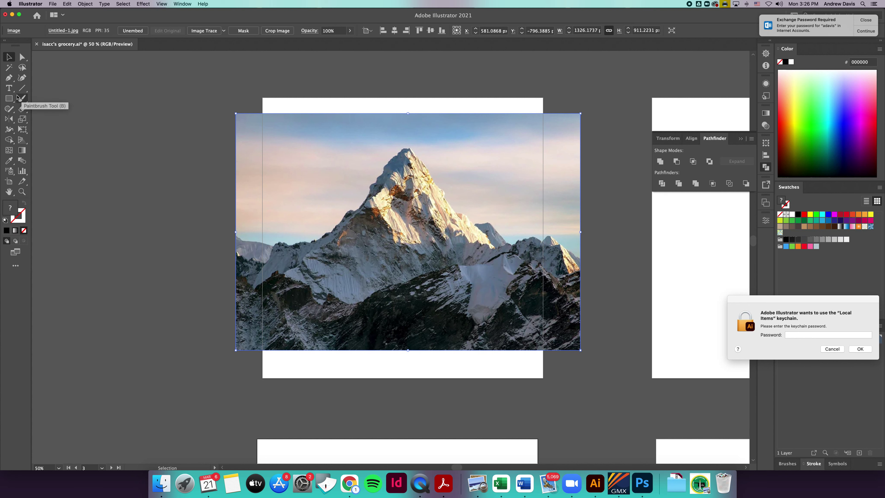
Draw a black triangle with the Polygon tool over the mountain's main peak, stretched to about 698 by 476.5 px.
click(10, 99)
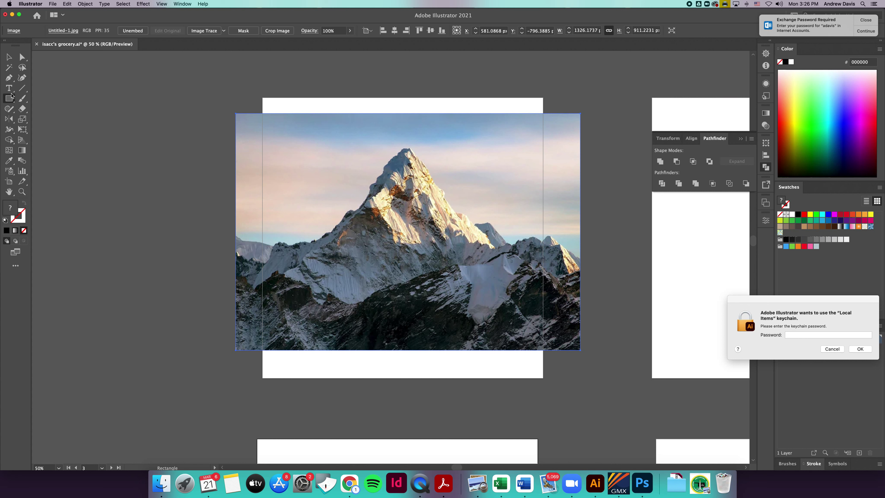
drag(10, 101, 66, 131)
drag(334, 153, 423, 207)
key(v)
drag(358, 175, 406, 271)
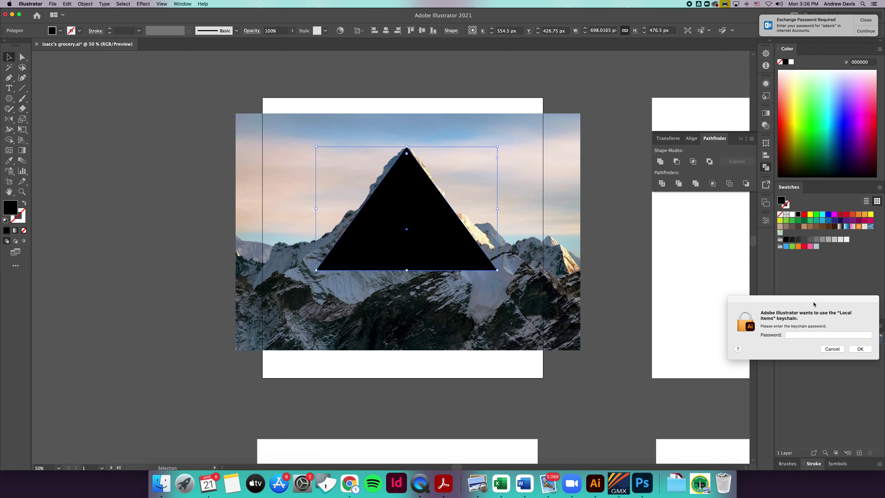
Cancel the keychain password request and move the following one off the artwork.
click(832, 348)
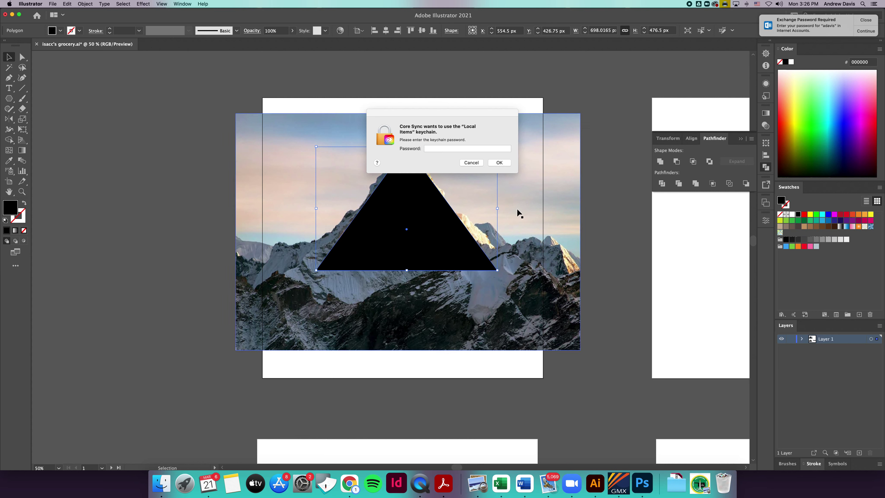
drag(472, 116, 820, 167)
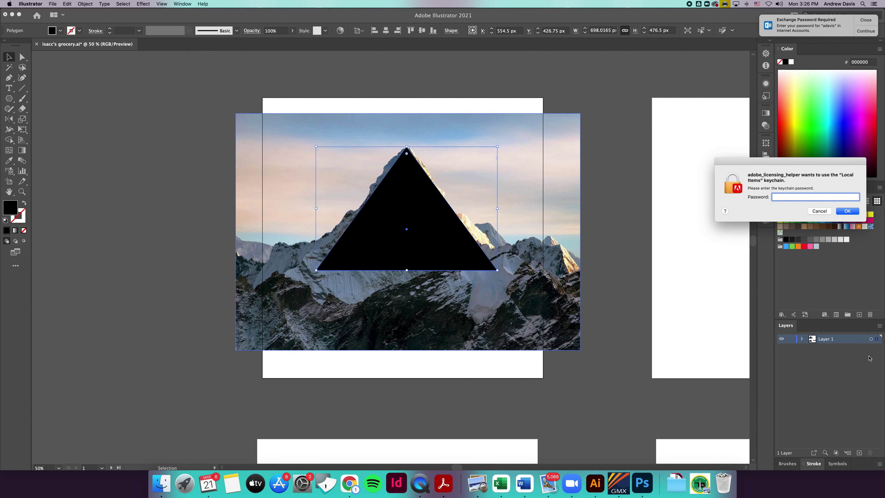
Create a new layer, Layer 2, move the triangle onto it, and lock Layer 1.
click(879, 326)
click(855, 299)
click(489, 279)
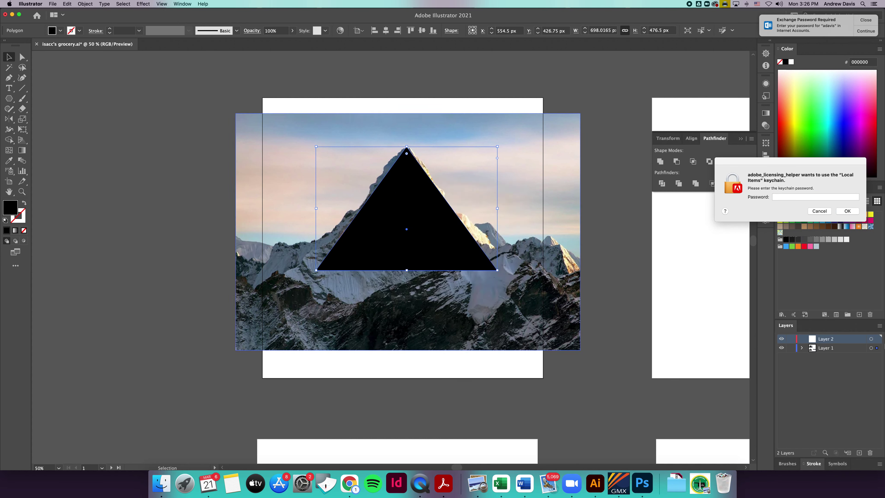
drag(876, 349, 876, 338)
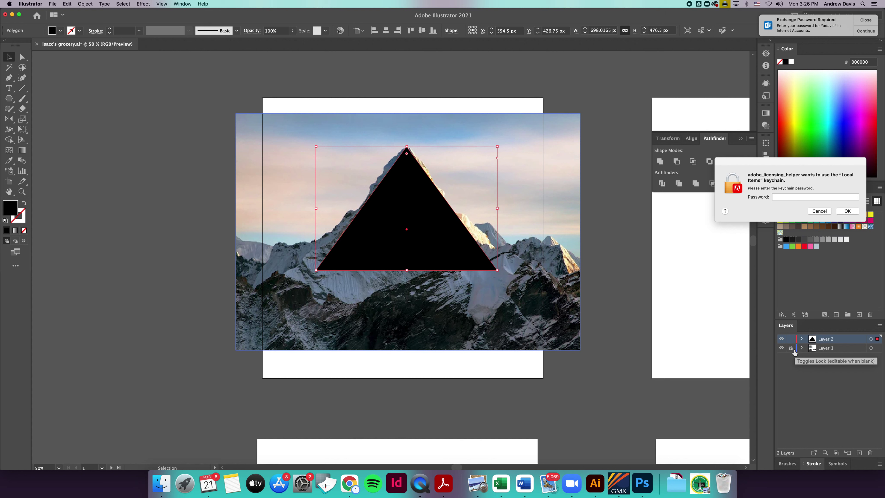
Show Layer 2 in outline view and enlarge the triangle from its base to about 1100 by 684.5 px.
super+click(781, 339)
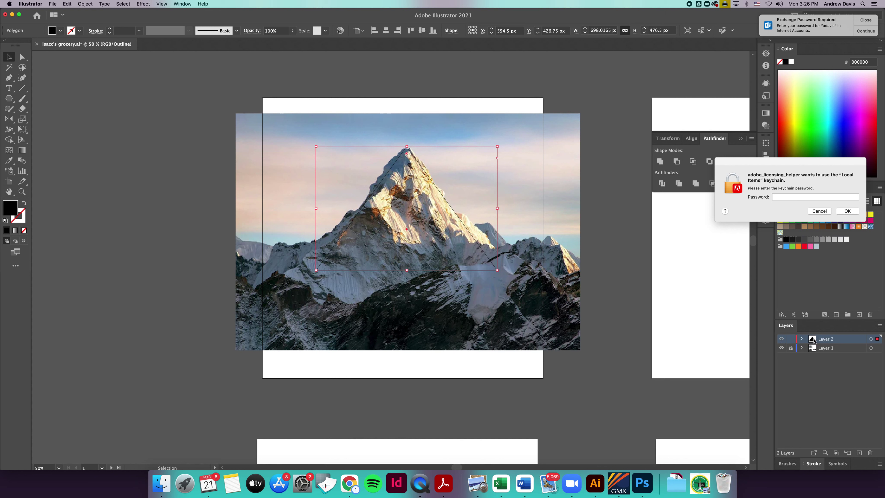
mouse_move(406, 270)
mouse_down()
mouse_move(405, 246)
mouse_move(405, 260)
mouse_up()
drag(408, 261, 413, 325)
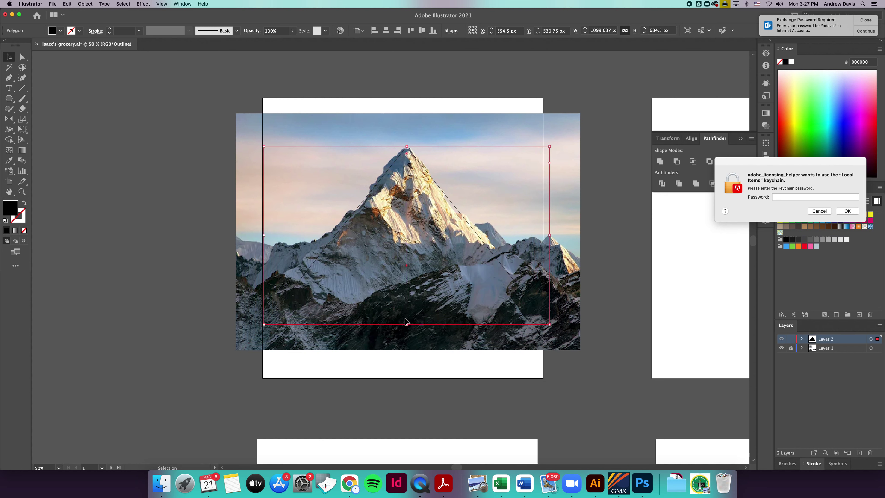
Draw a second triangle over the mountain's left slope, stretched to about 633 by 452 px with its base level with the main triangle's.
drag(9, 99, 45, 129)
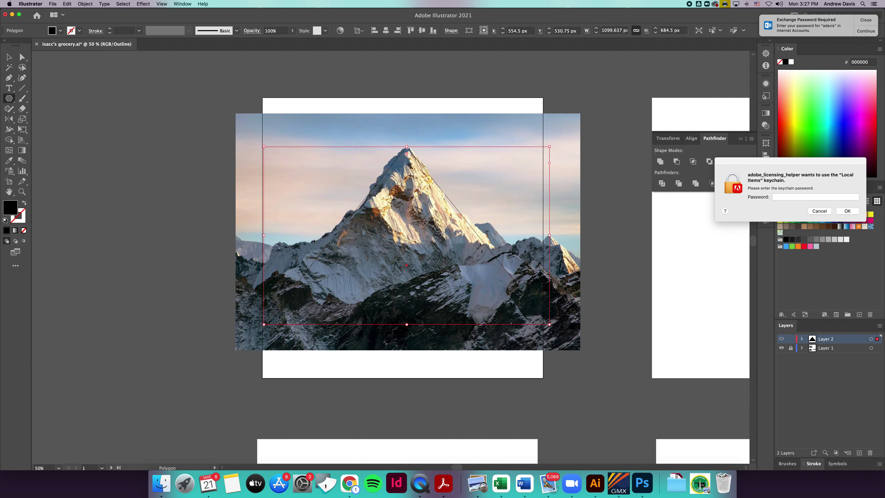
drag(277, 240, 317, 328)
key(v)
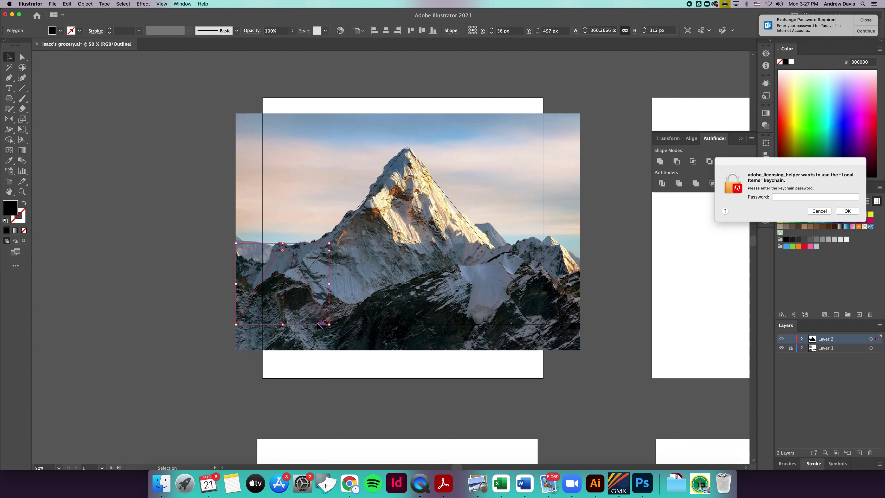
drag(283, 244, 349, 231)
drag(286, 294, 252, 325)
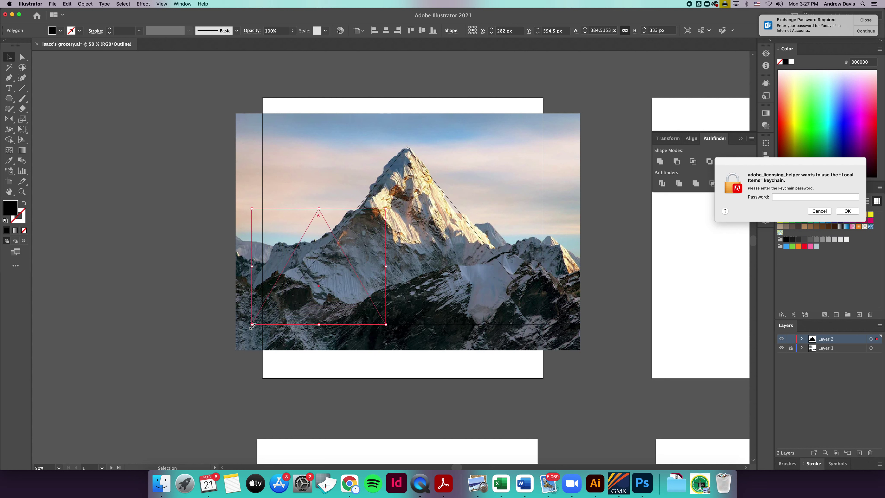
drag(387, 208, 414, 208)
Draw a small triangle, about 163 by 141 px, over the right-hand peak, and shorten the left triangle to about 414 px high.
key(l)
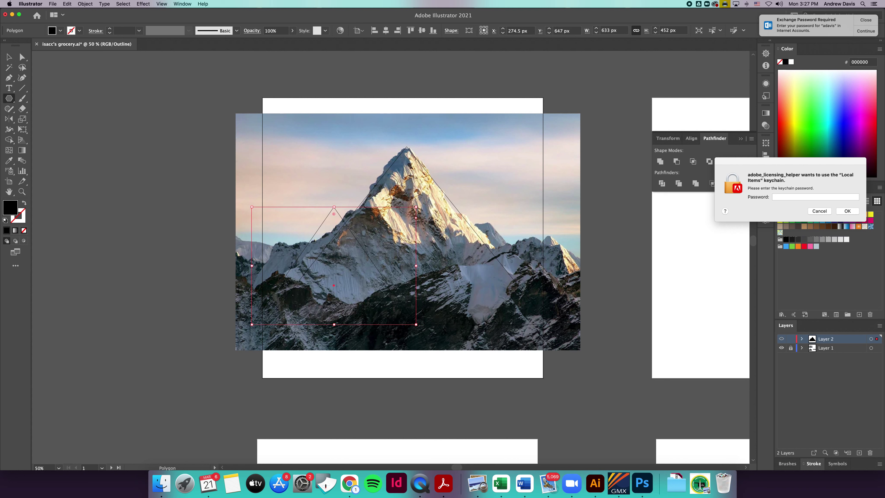
mouse_move(488, 223)
mouse_down()
mouse_move(482, 208)
mouse_move(496, 202)
mouse_move(456, 196)
mouse_up()
key(v)
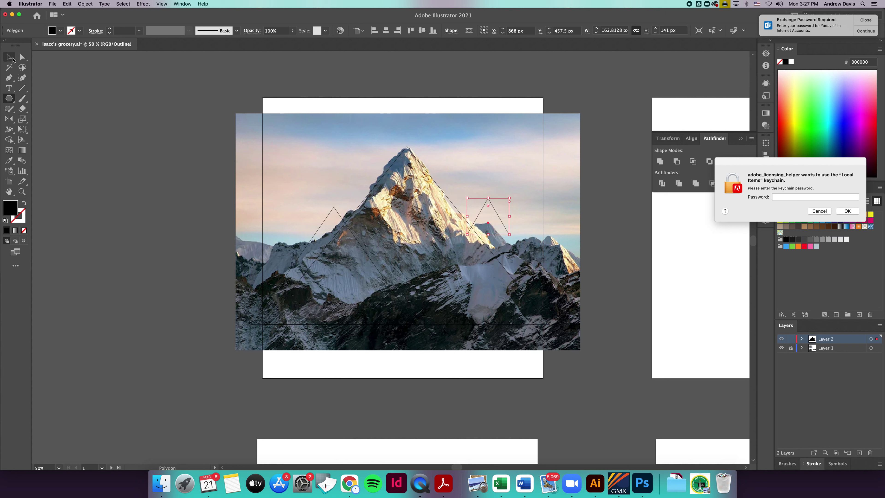
drag(497, 236, 497, 238)
click(336, 212)
drag(334, 208, 335, 218)
Enlarge the right triangle to about 713 by 533 px and shift the left triangle slightly left.
click(489, 238)
click(489, 240)
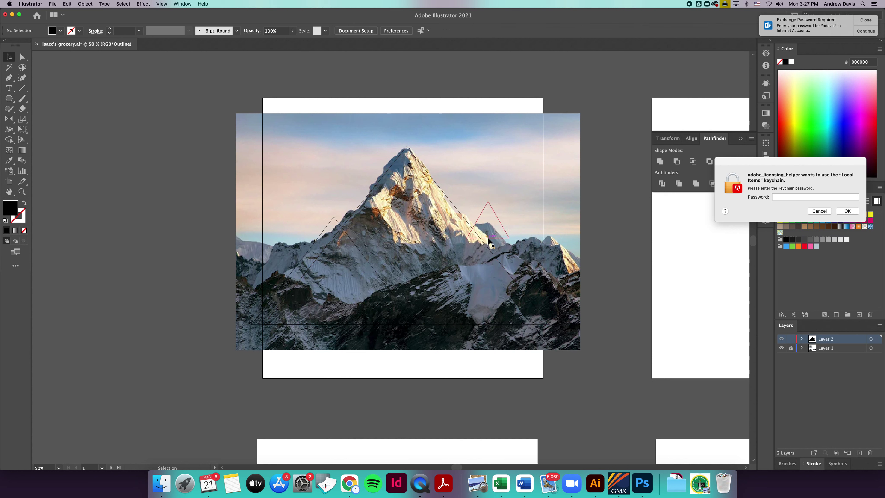
click(489, 240)
drag(488, 239, 496, 325)
drag(511, 263, 552, 262)
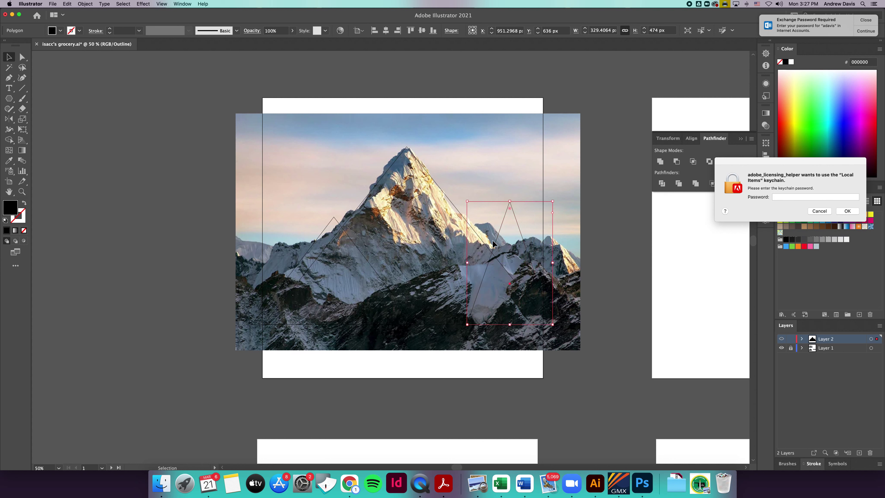
drag(467, 261, 411, 262)
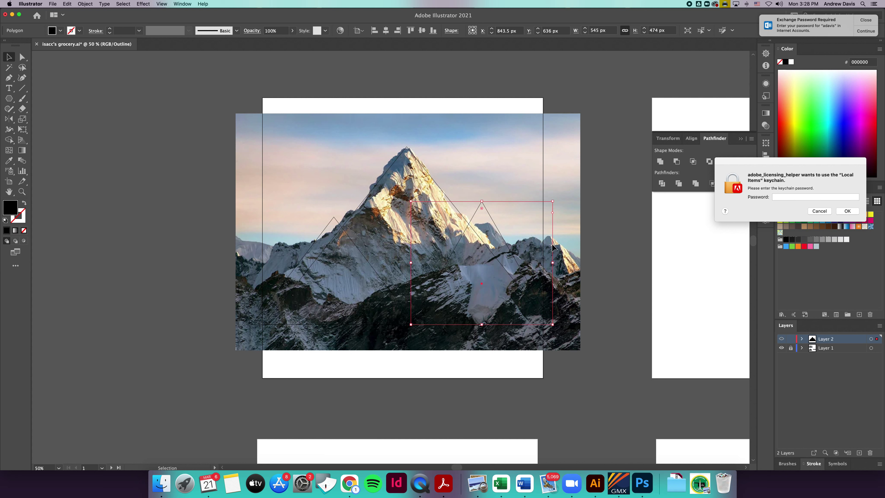
drag(553, 264, 586, 263)
drag(497, 207, 497, 186)
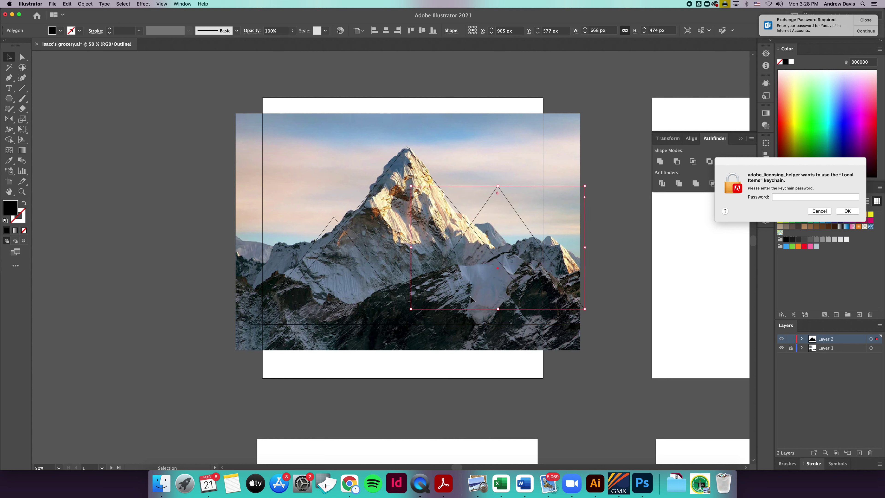
drag(411, 309, 400, 324)
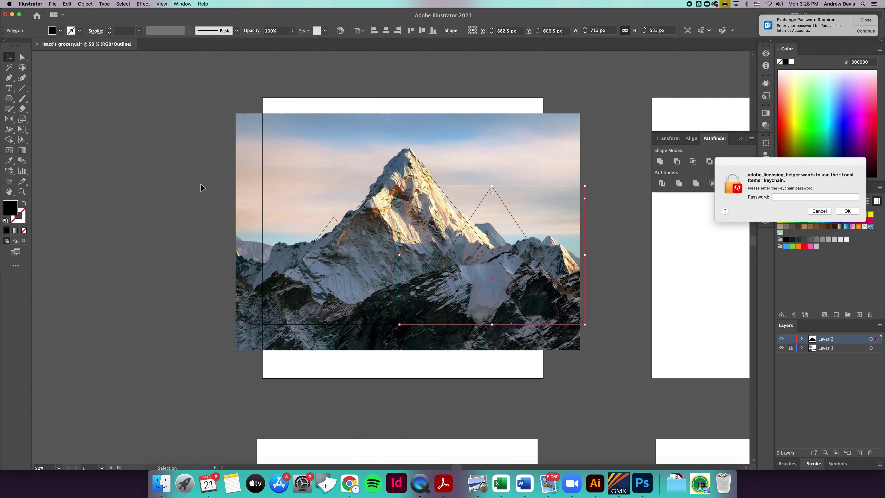
click(323, 229)
drag(323, 232, 315, 230)
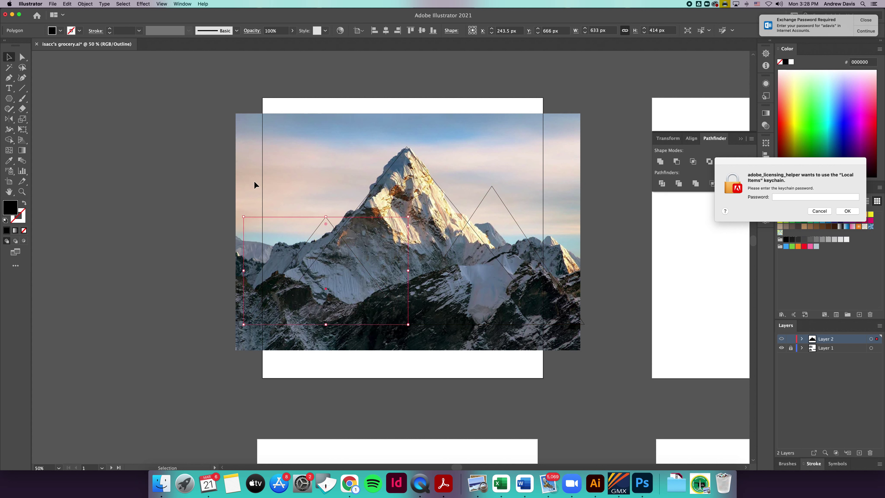
Draw a diagonal line, about 470 by 507 px, from the main triangle's upper left edge down to its base.
click(22, 88)
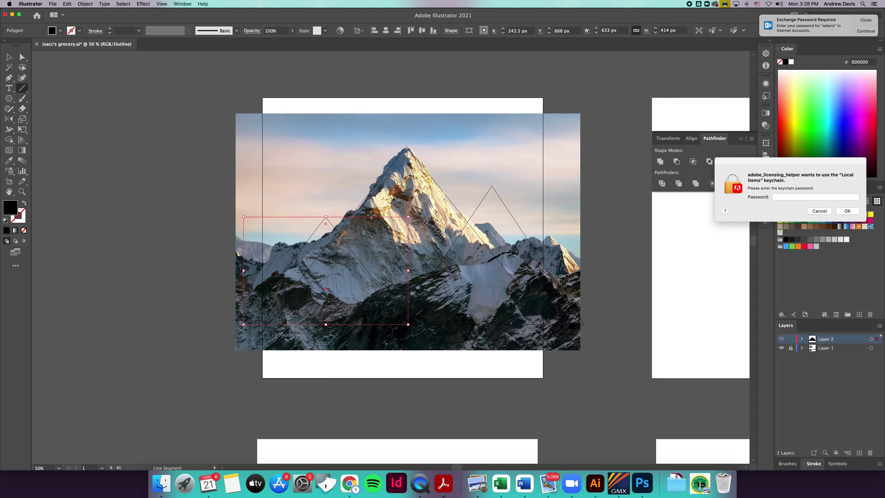
drag(371, 193, 492, 323)
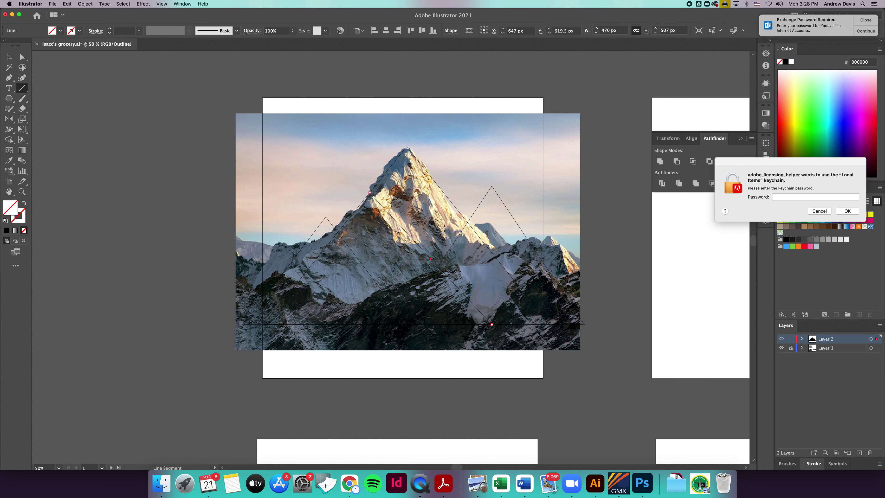
scroll(438, 230, down, 1)
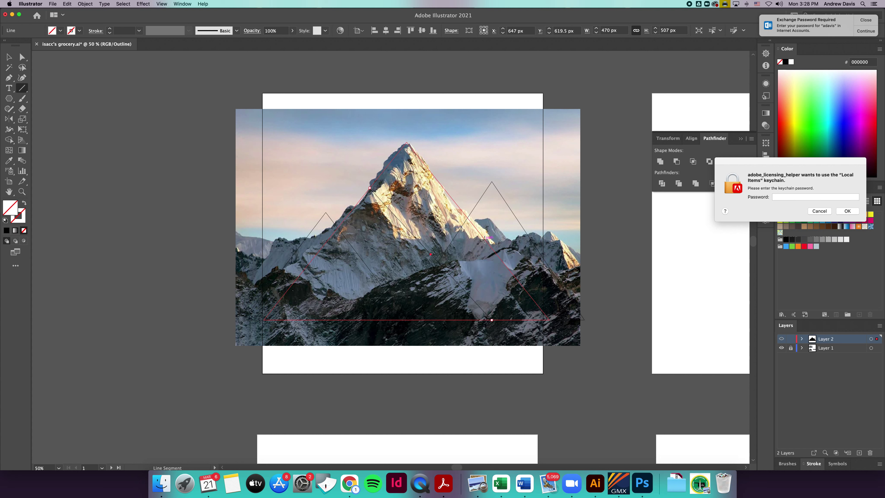
Draw a line, about 195 by 94 px, from the main triangle's right edge up into the sunlit face.
drag(484, 240, 423, 208)
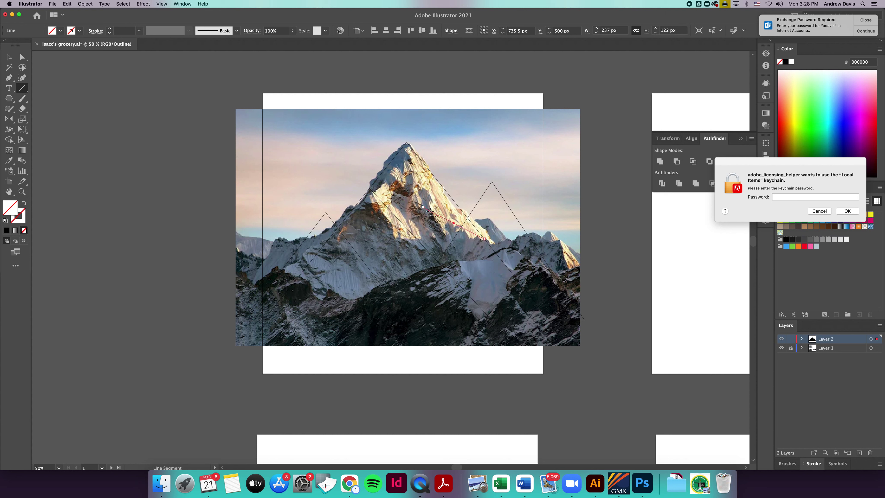
click(483, 240)
drag(484, 240, 432, 214)
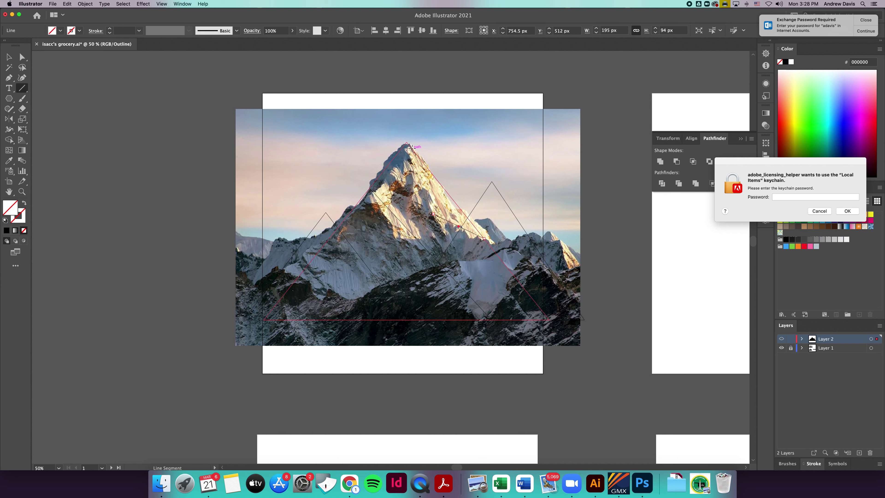
Draw a line from the apex to the right-edge line's inner end, and two ridge lines from the upper left edge into the face.
drag(406, 143, 433, 214)
drag(382, 172, 420, 242)
drag(387, 166, 432, 213)
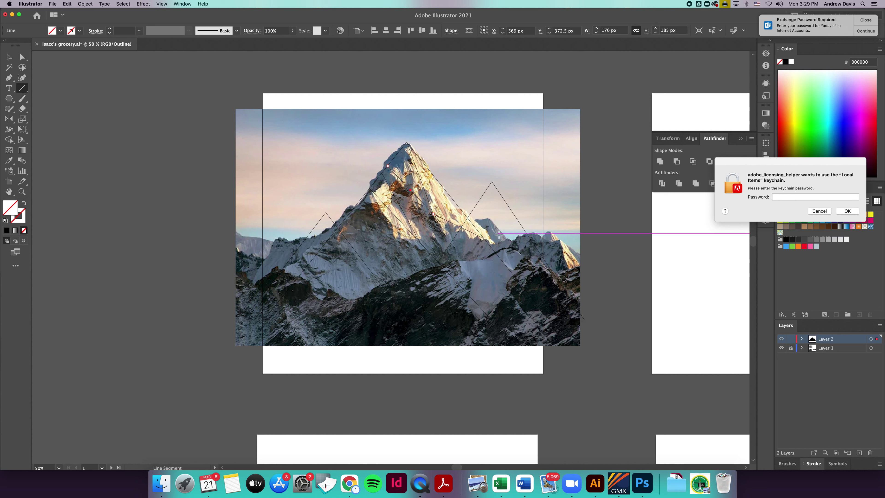
Delete the left and right side triangles.
click(7, 56)
click(328, 218)
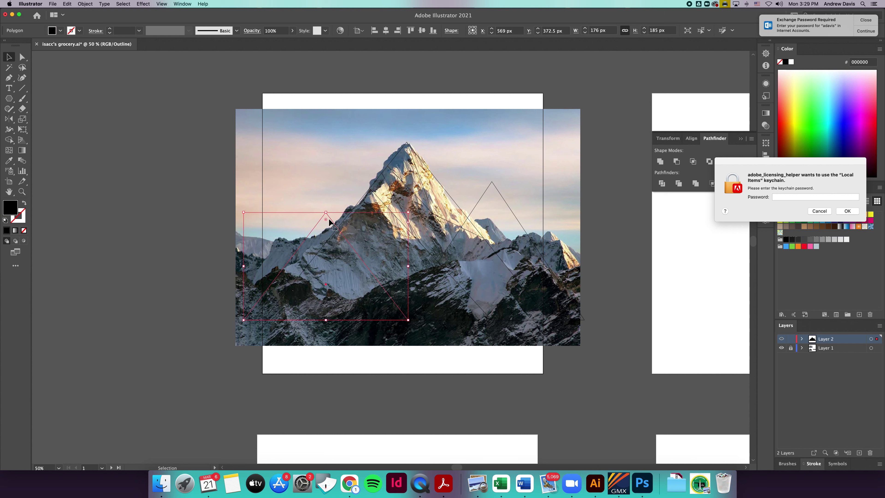
key(Delete)
click(485, 191)
key(Delete)
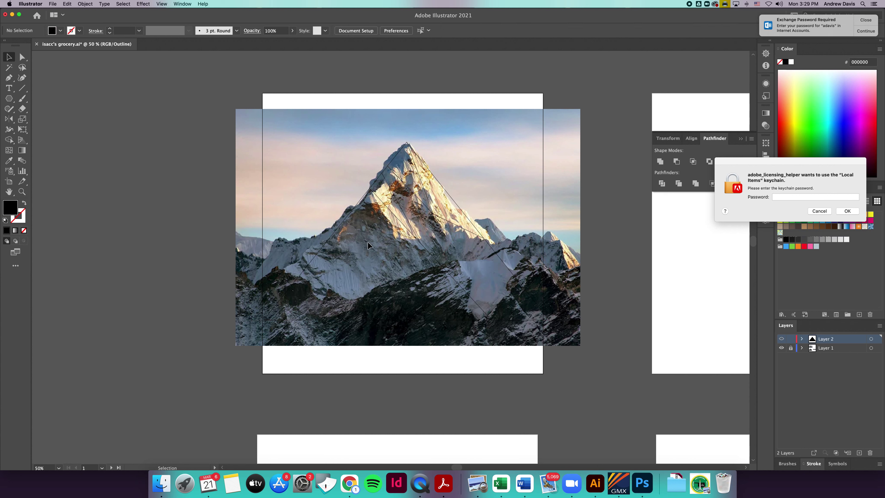
Draw two roughly parallel lines down from the left edge and a long line, about 697 by 289 px, from the base to the right edge.
key(backslash)
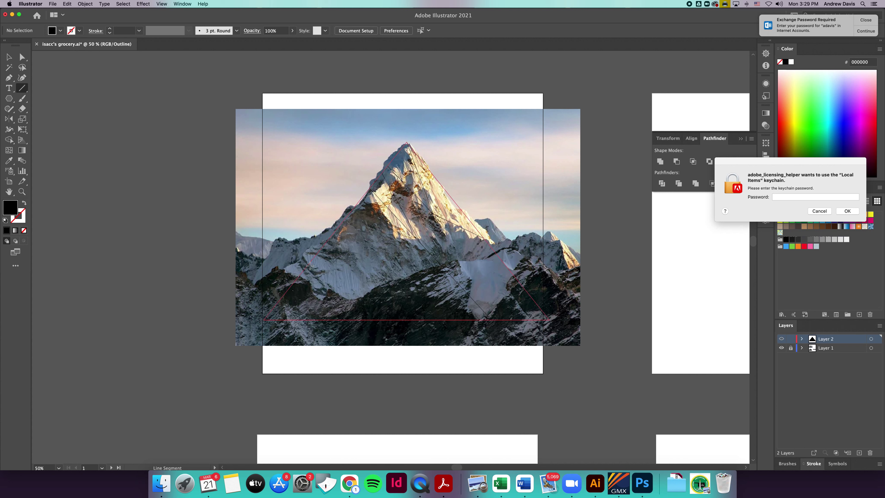
drag(309, 265, 352, 302)
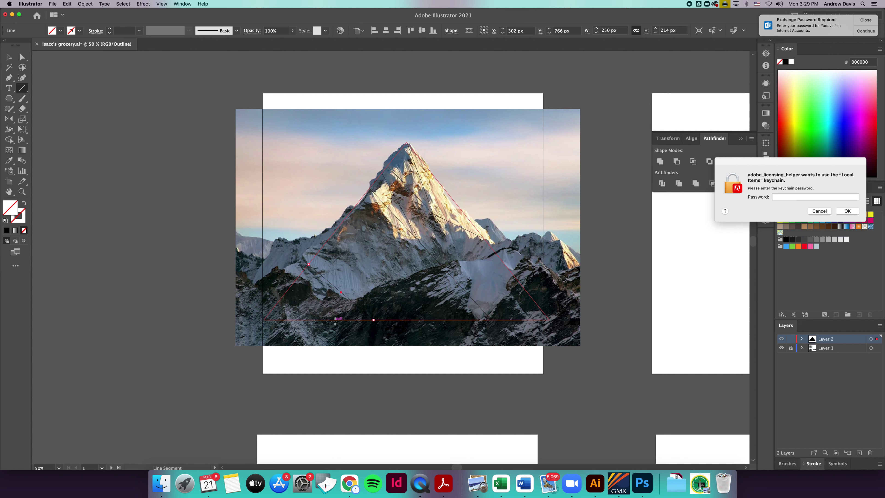
drag(307, 319, 490, 244)
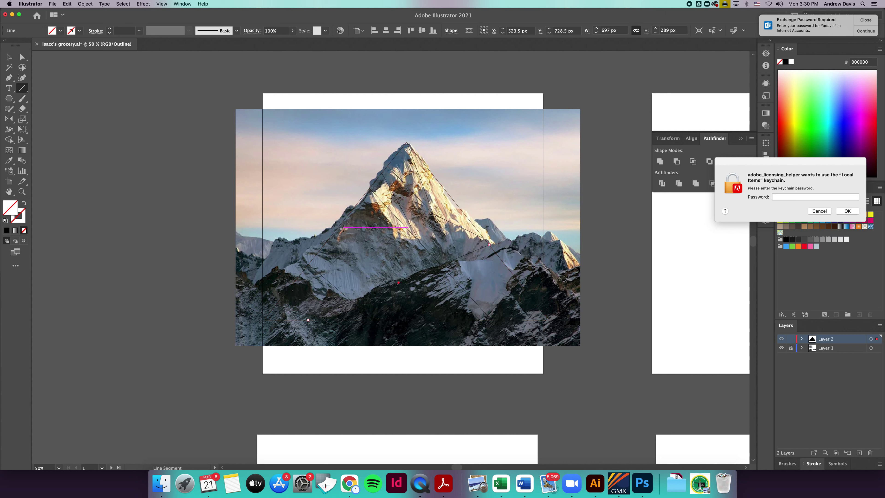
drag(336, 229, 397, 282)
Draw three short connected ridge lines meeting at one point in the upper middle of the triangle.
mouse_move(433, 234)
mouse_down()
mouse_move(431, 254)
mouse_move(451, 259)
mouse_move(433, 233)
mouse_up()
drag(461, 256, 450, 230)
drag(476, 250, 449, 231)
key(super+z)
drag(417, 196, 433, 234)
click(8, 57)
click(611, 258)
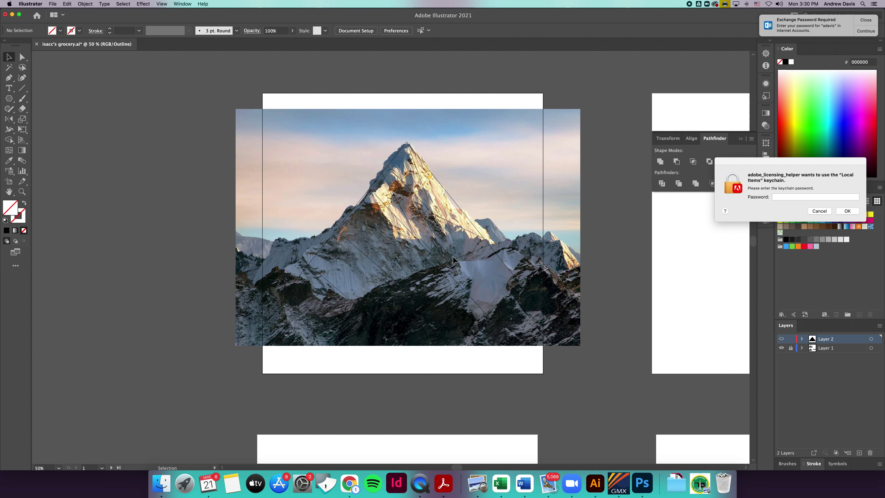
Draw two lines meeting in a V at the snow patch's lower tip, the right one about 103 by 152 px from the triangle's right edge.
click(21, 88)
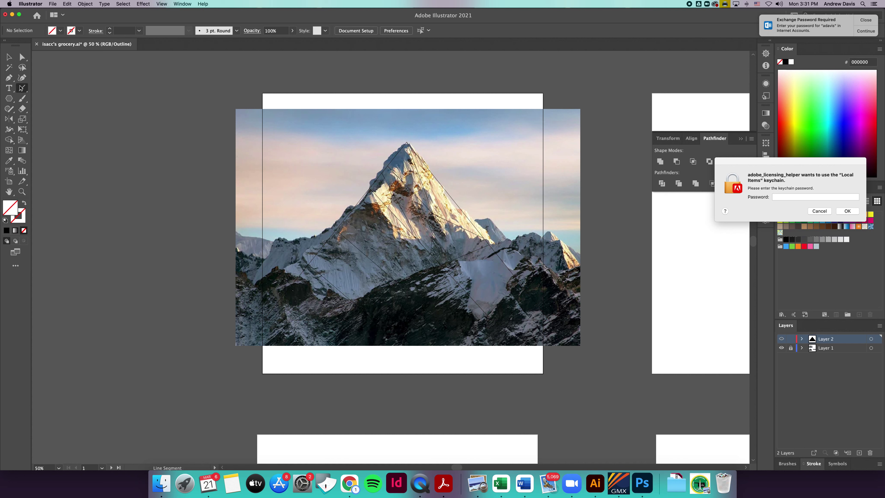
click(459, 258)
key(Escape)
drag(459, 257, 487, 315)
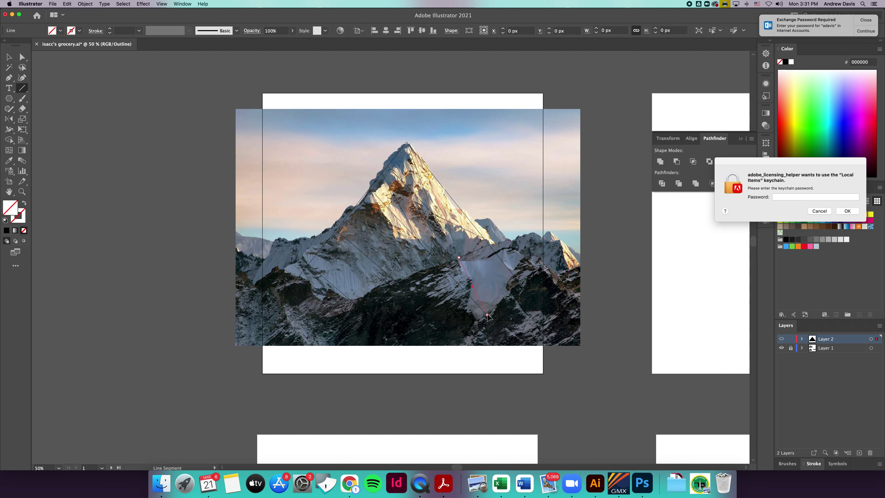
drag(513, 277, 487, 315)
Hide Layer 1 with the reference photo.
click(8, 57)
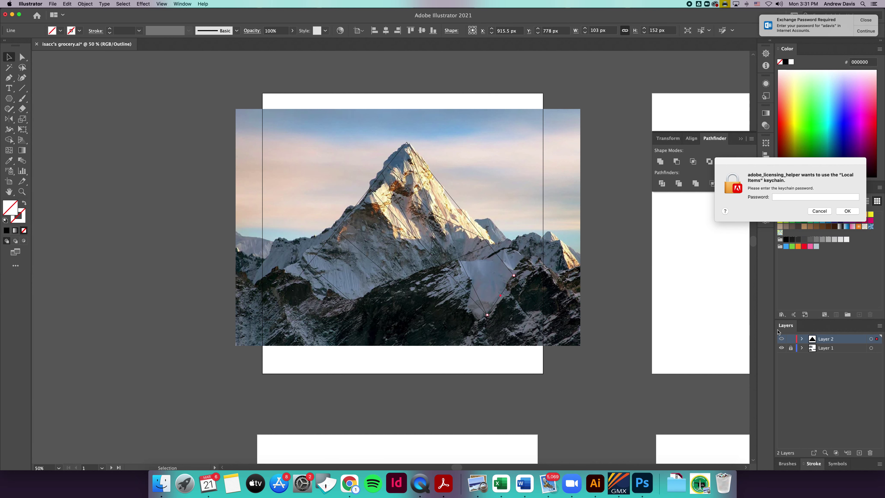
click(781, 348)
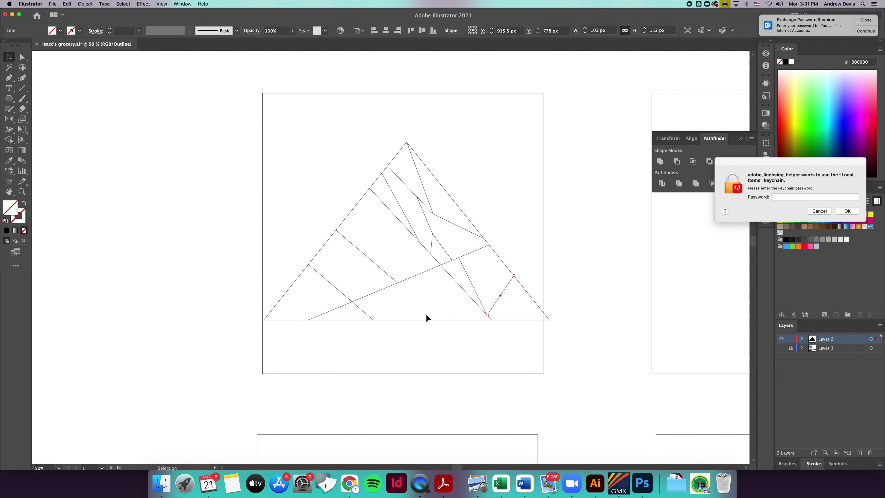
Show Layer 1 again and draw two short meeting ridge lines near the triangle's lower left corner, one about 91 by 112 px.
click(454, 343)
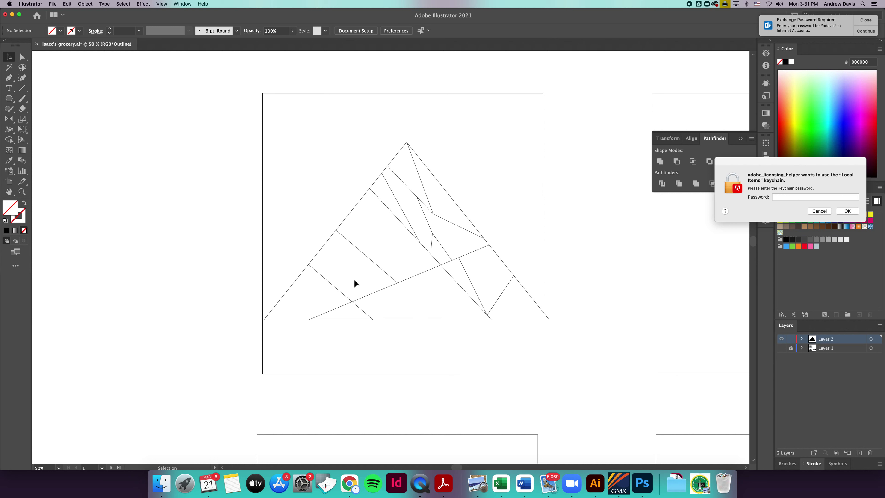
click(781, 348)
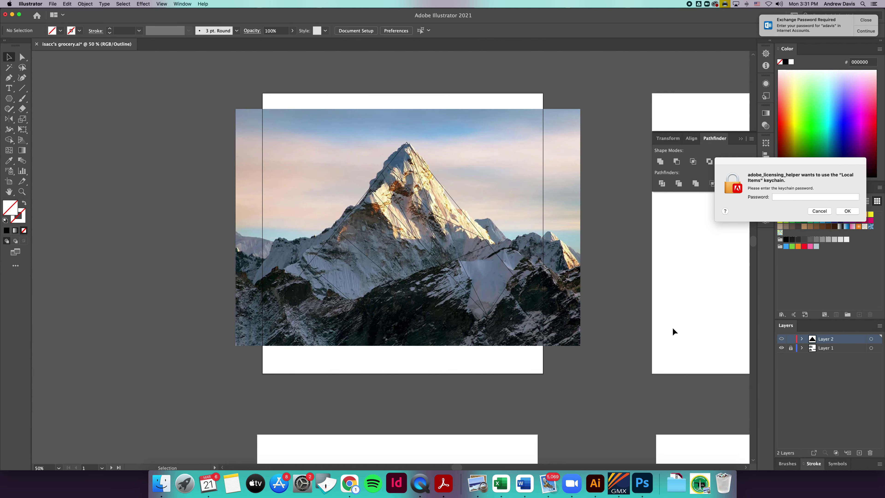
click(21, 88)
mouse_move(302, 275)
mouse_down()
mouse_move(329, 297)
mouse_move(310, 310)
mouse_move(319, 315)
mouse_up()
click(22, 191)
drag(320, 292, 573, 400)
drag(292, 313, 329, 311)
key(a)
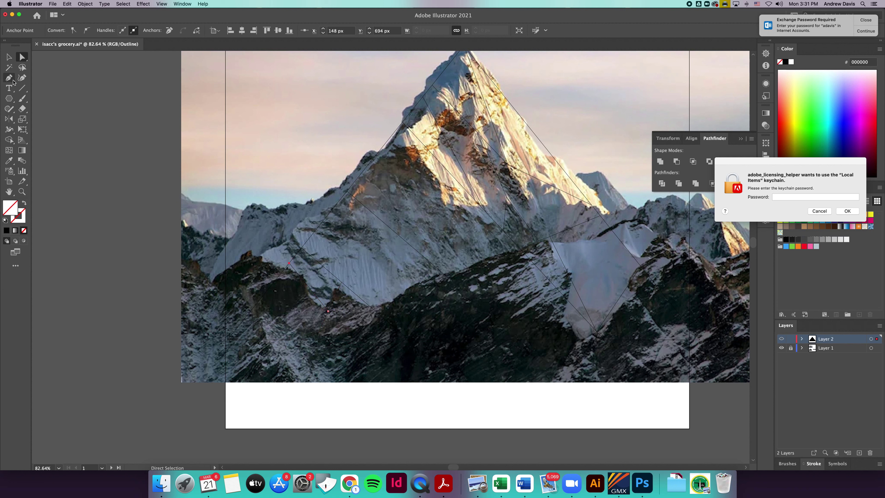
click(22, 88)
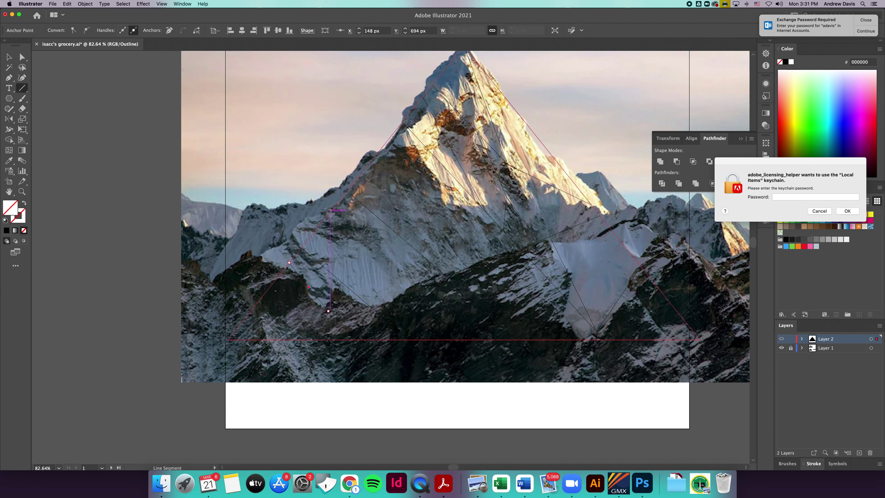
drag(328, 213, 407, 268)
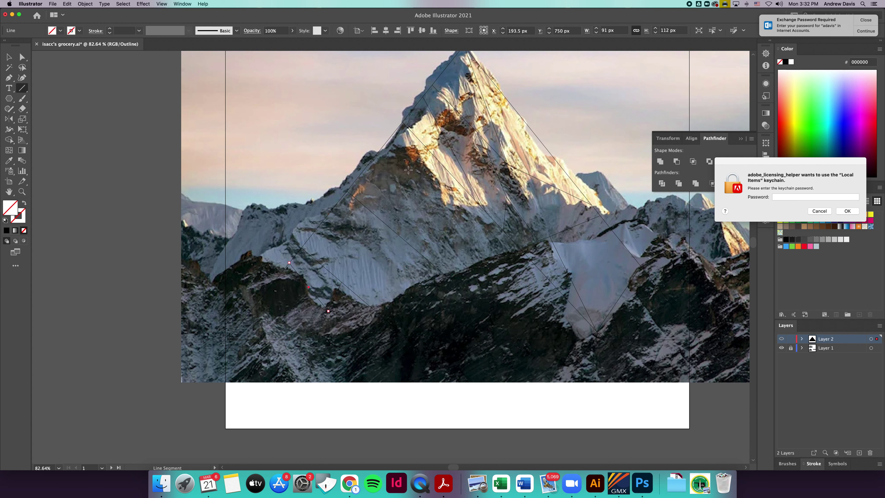
Draw three ridge lines meeting at one point in the triangle's centre and a connecting line about 100 by 116 px beside them.
drag(494, 222, 460, 236)
drag(408, 128, 460, 236)
drag(432, 177, 389, 226)
scroll(388, 226, down, 1)
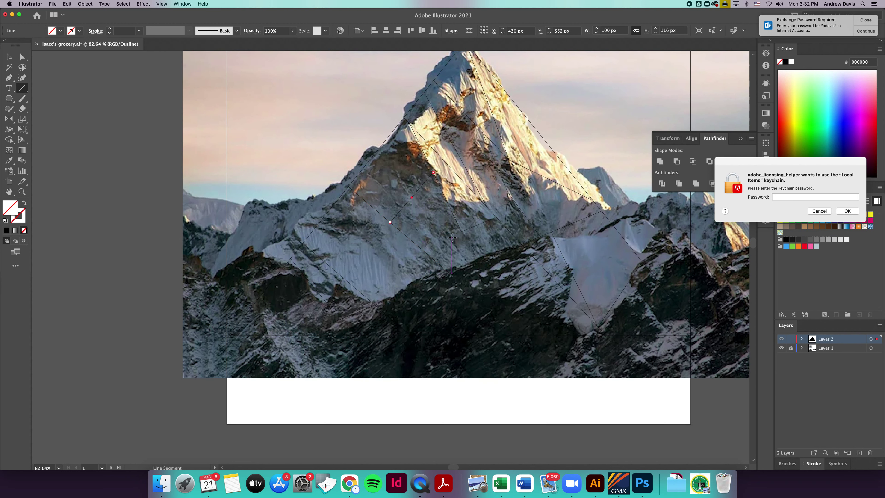
drag(462, 231, 450, 272)
Draw three short lines meeting at one point in the lower left area, one about 73 by 96 px, and hide Layer 1.
drag(316, 227, 375, 250)
drag(376, 211, 375, 250)
drag(406, 291, 375, 250)
click(781, 348)
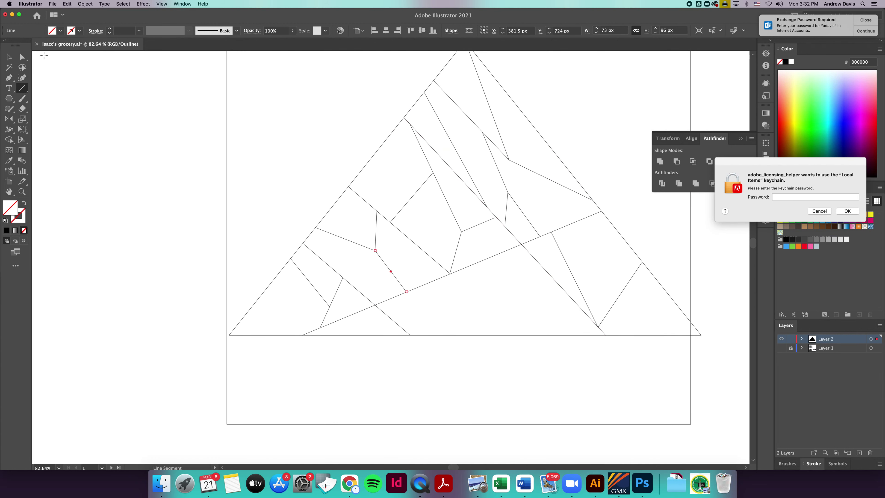
Shorten the lower left ridge line by moving its end from the base up onto the long sloping line.
click(22, 57)
click(543, 296)
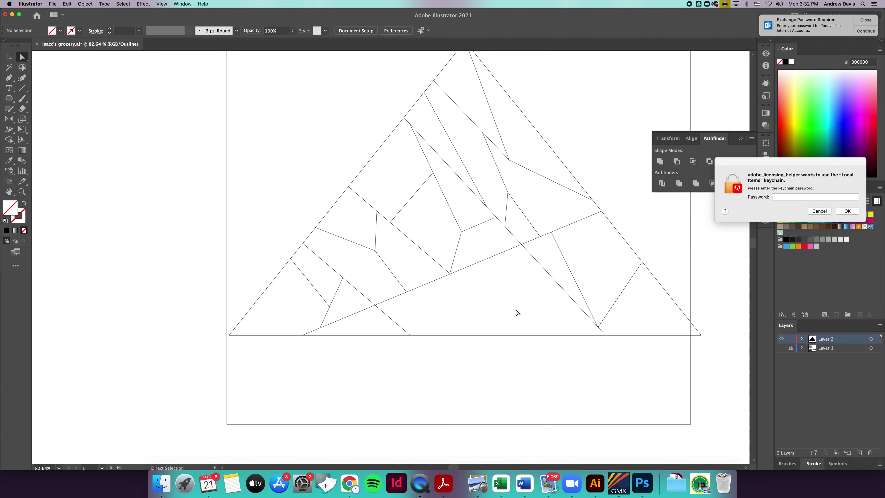
click(410, 335)
drag(410, 336, 375, 306)
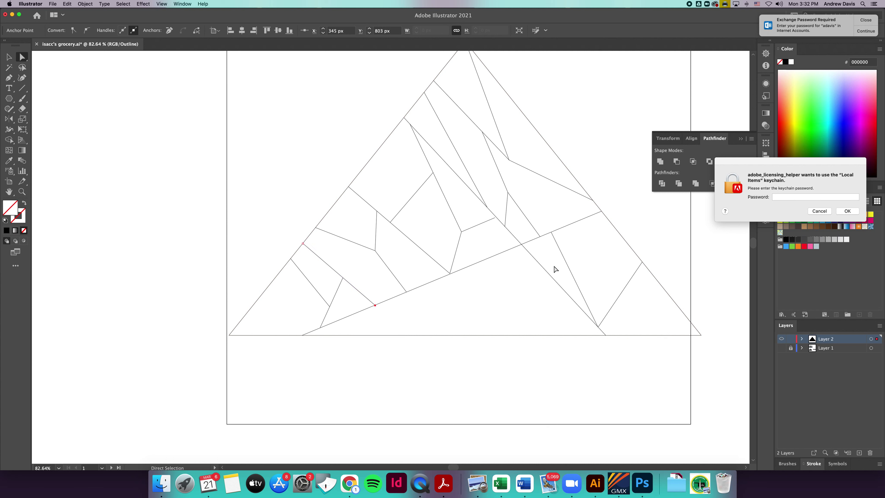
click(526, 301)
Extend the loose ends of two ridge lines onto the long diagonal line in the middle of the triangle.
drag(488, 222, 496, 216)
click(509, 211)
scroll(526, 227, left, 2)
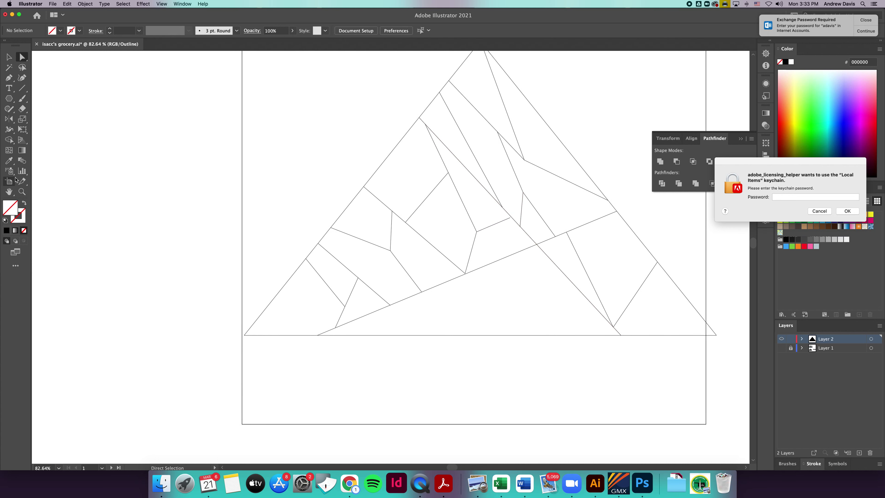
click(21, 191)
drag(503, 210, 737, 346)
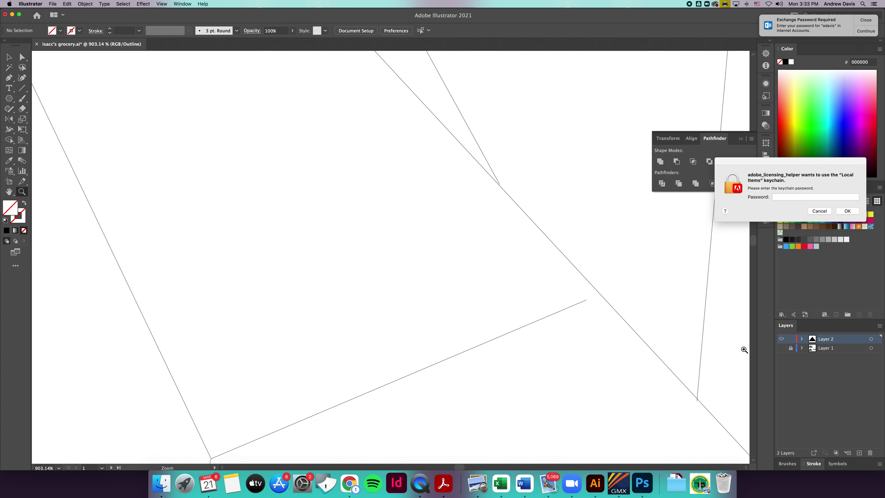
click(22, 57)
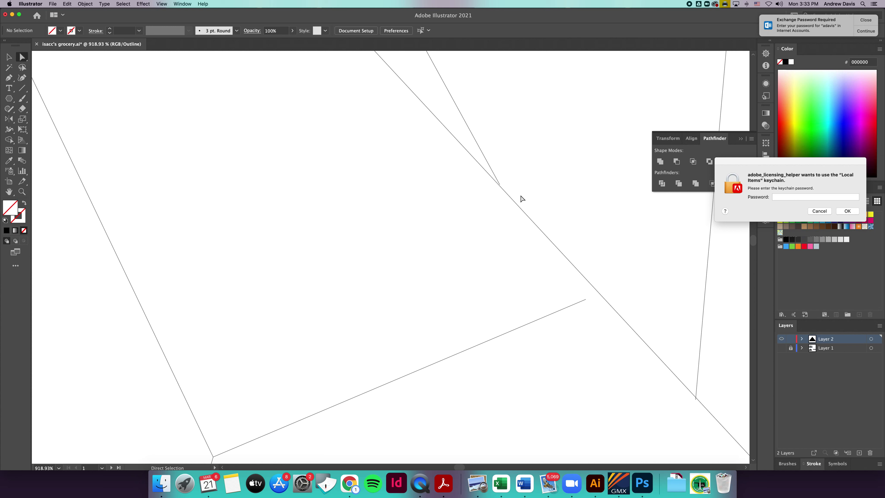
drag(500, 186, 515, 203)
drag(585, 299, 599, 295)
click(717, 318)
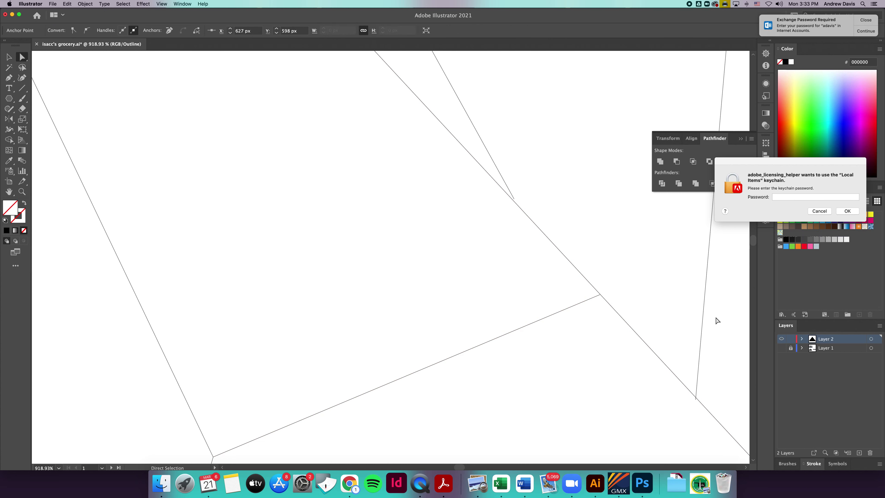
Give all the mountain lines no fill and a black stroke, and switch Layer 2 from outline to preview display.
key(super+y)
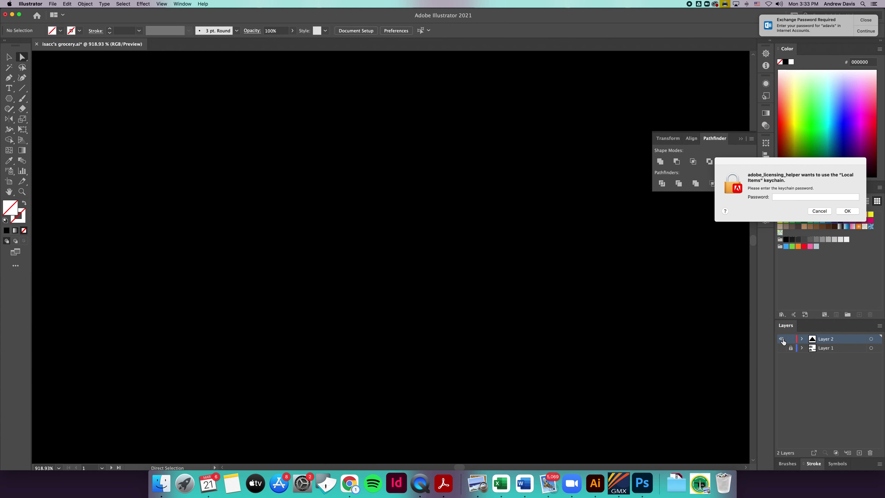
key(super+0)
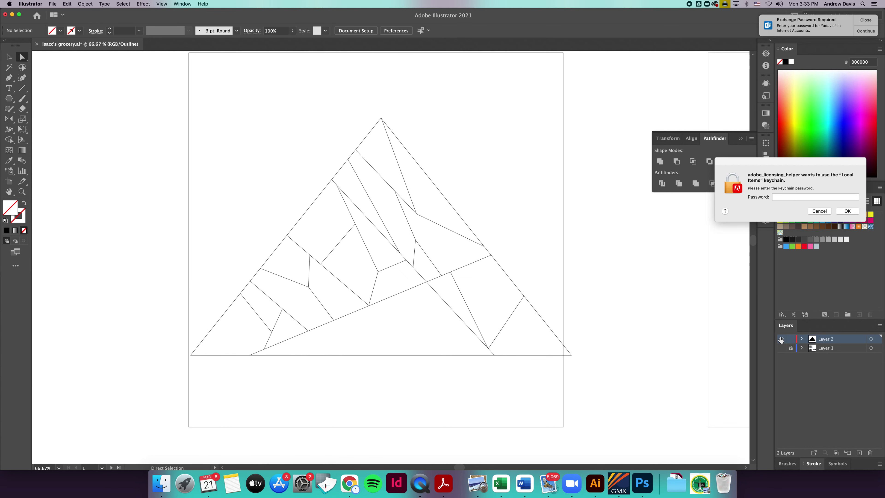
key(super+a)
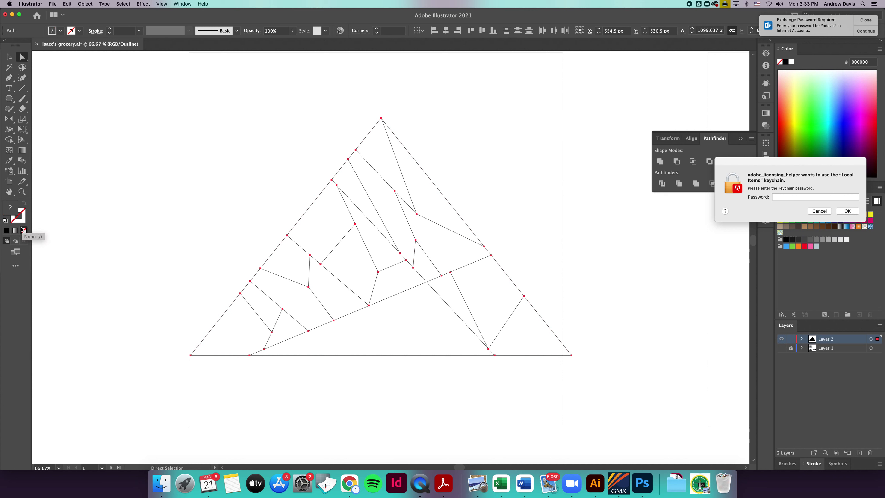
click(60, 31)
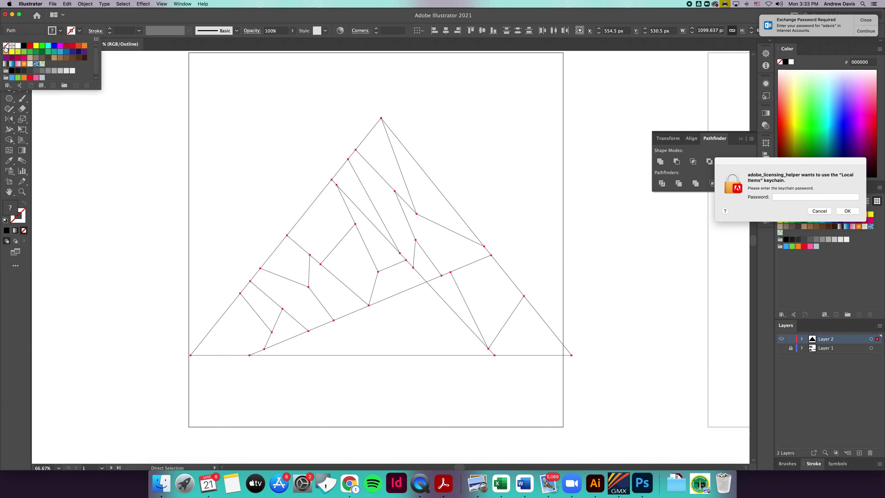
click(5, 47)
click(80, 30)
click(79, 31)
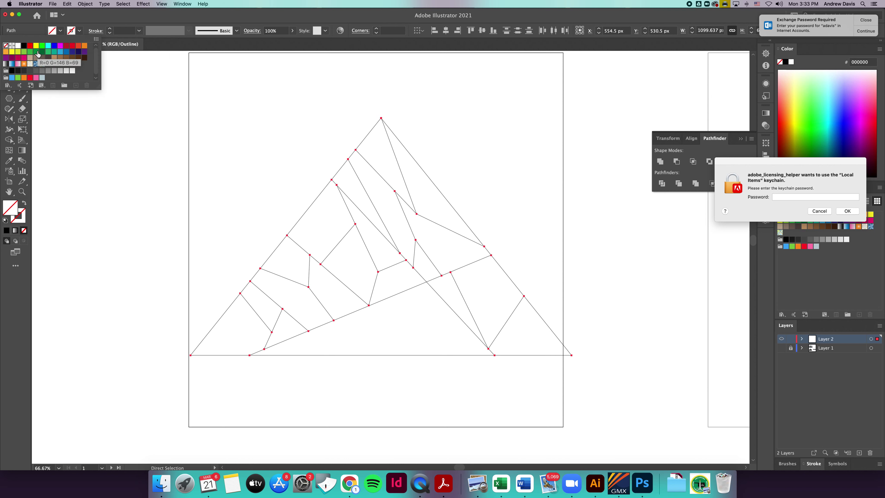
click(24, 45)
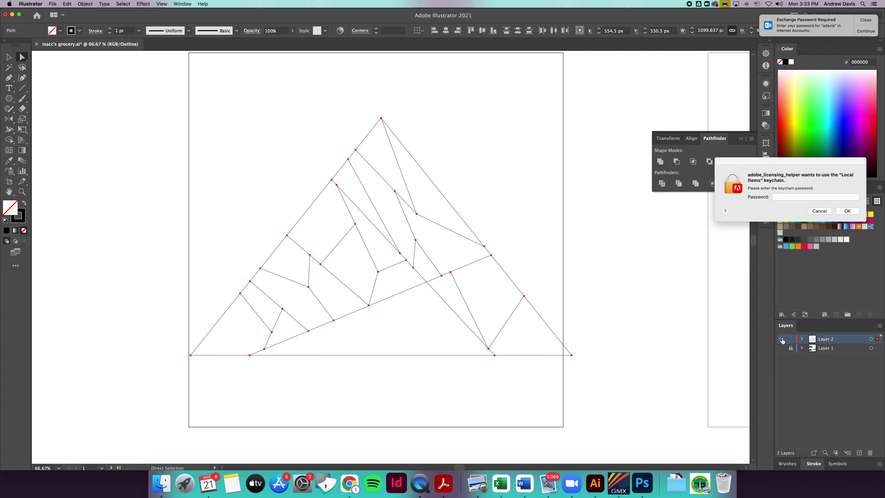
super+click(781, 339)
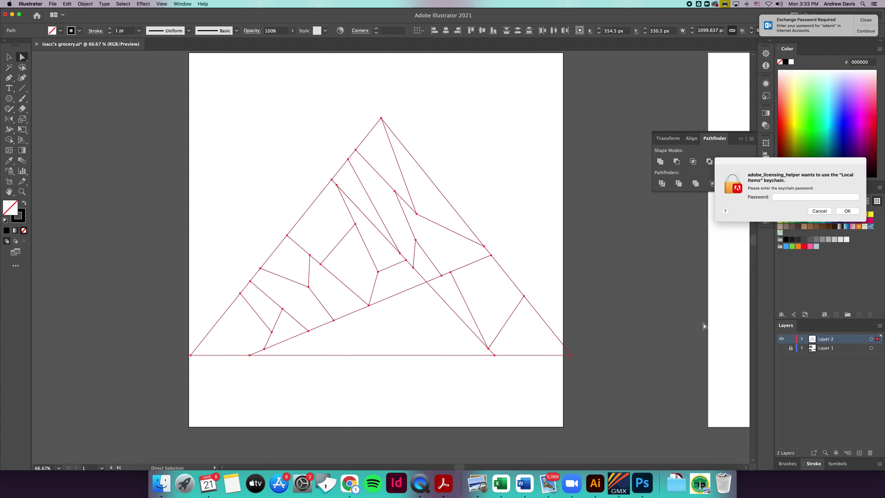
click(546, 268)
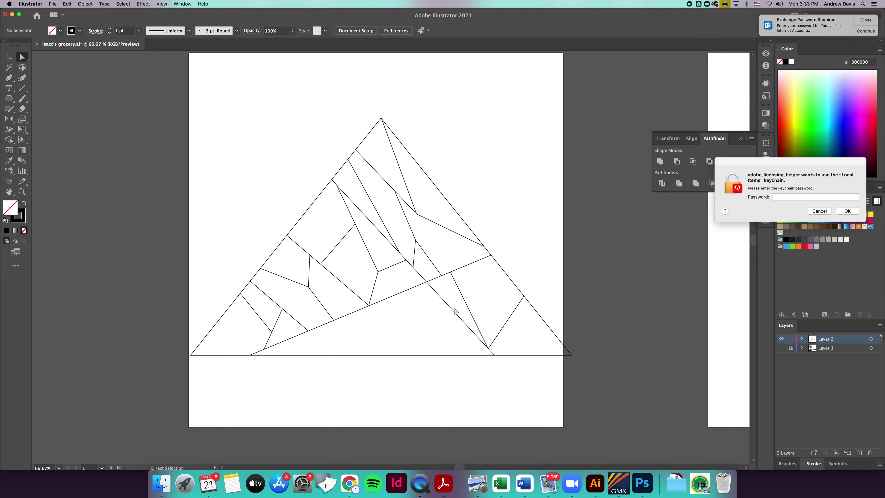
Try to align the middle ridge line's protruding lower end with the long diagonal line.
click(22, 191)
drag(401, 248, 691, 431)
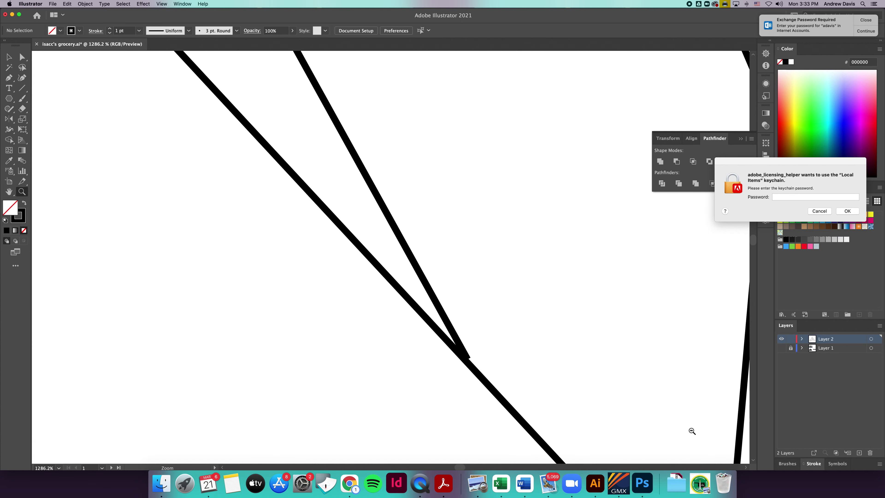
click(22, 59)
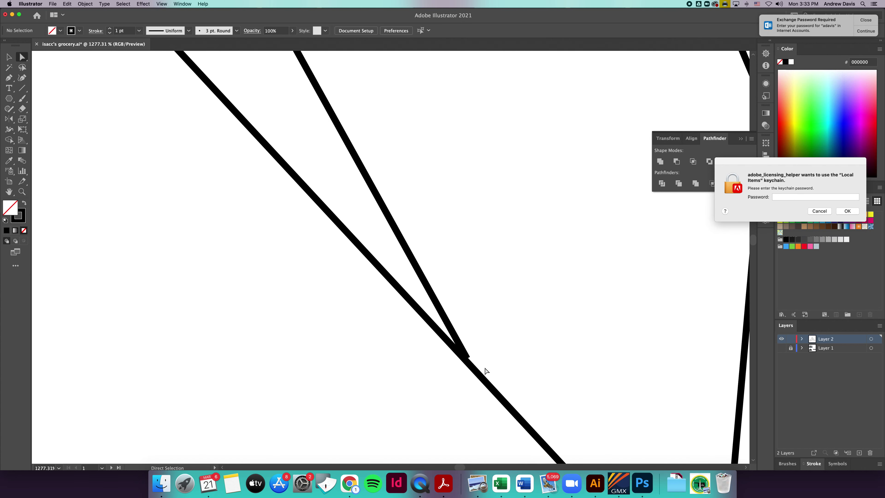
mouse_move(467, 357)
mouse_down()
mouse_move(473, 370)
mouse_move(470, 363)
mouse_up()
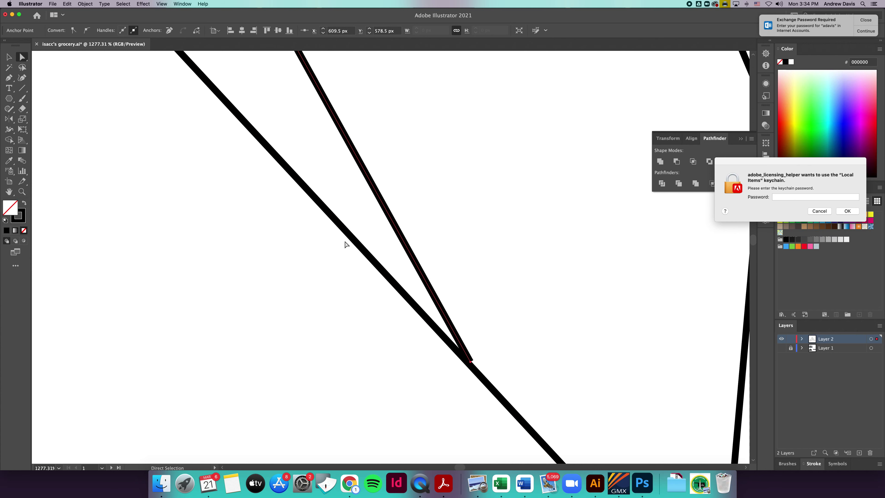
Turn off Snap to Pixel and Snap to Glyph, and reposition the middle ridge line's lower end on the long diagonal line.
click(161, 4)
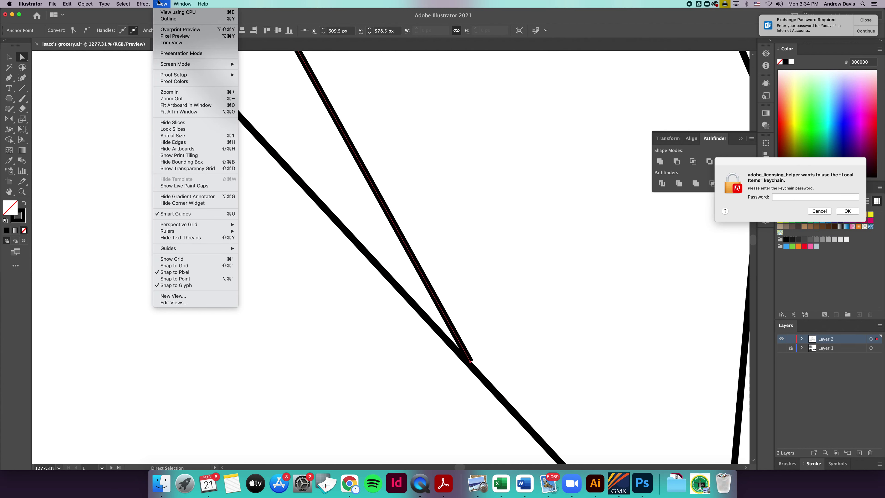
click(218, 275)
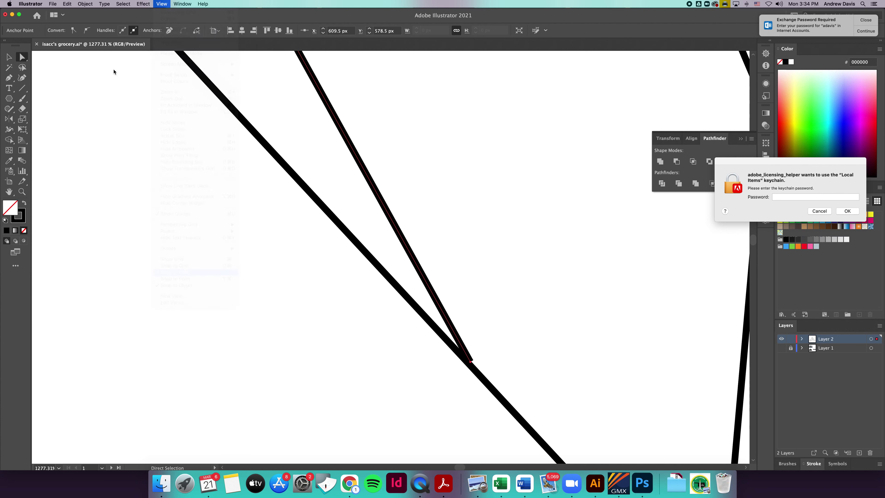
click(161, 3)
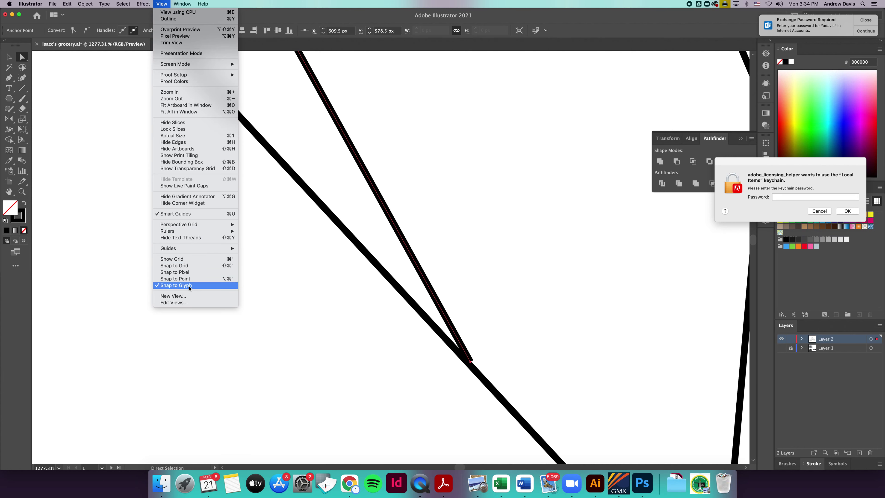
click(175, 285)
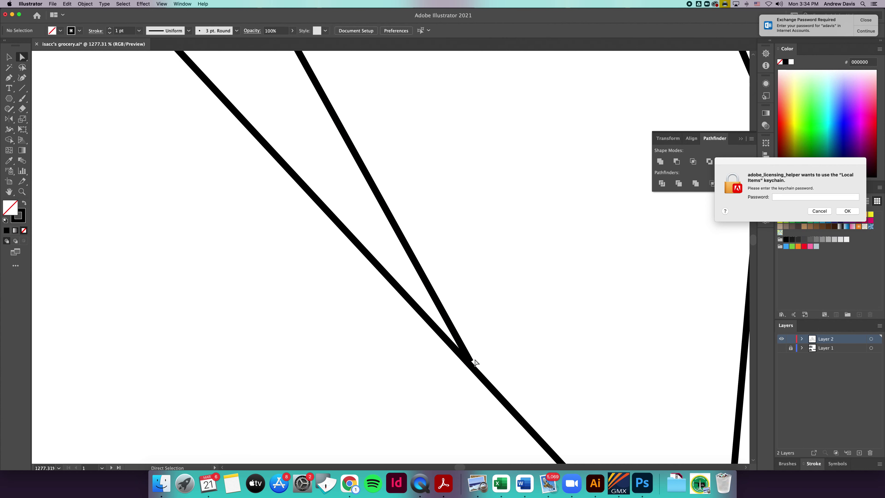
drag(474, 363, 452, 346)
click(460, 342)
Examine the remaining line junctions across the middle and lower parts of the triangle.
key(super+minus)
key(super+minus)
key(super+minus)
key(super+minus)
key(super+minus)
key(super+minus)
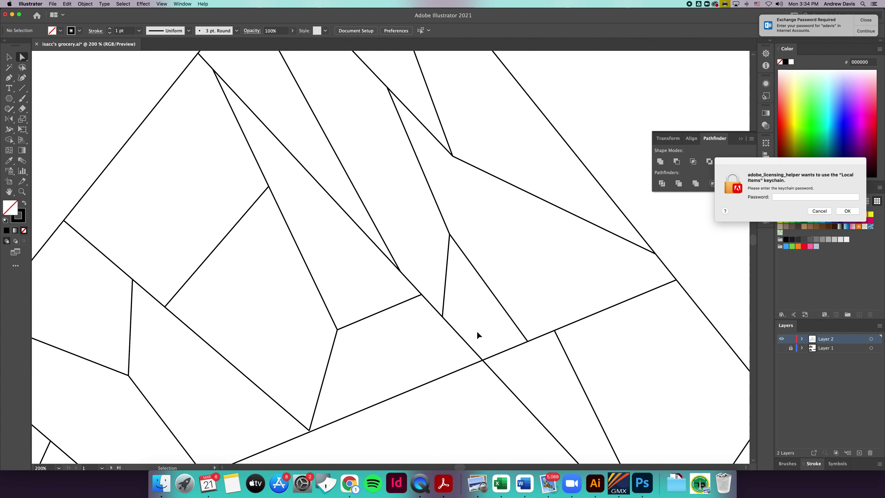
key(super+minus)
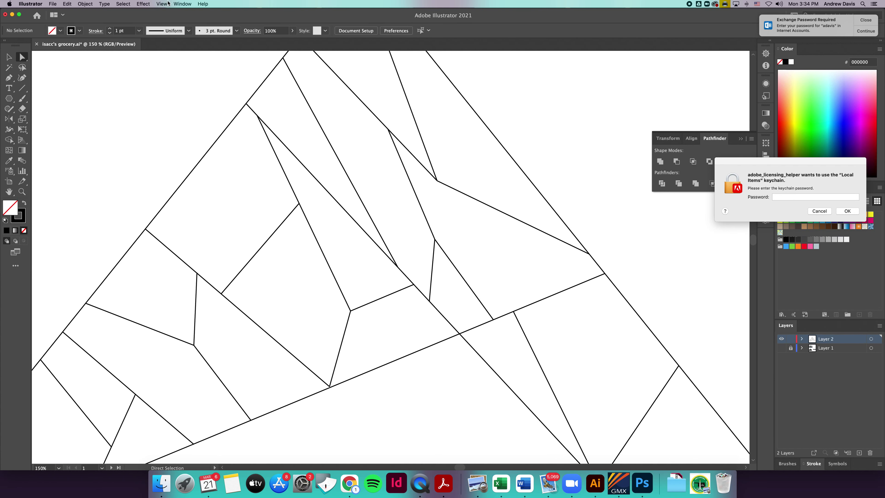
click(168, 3)
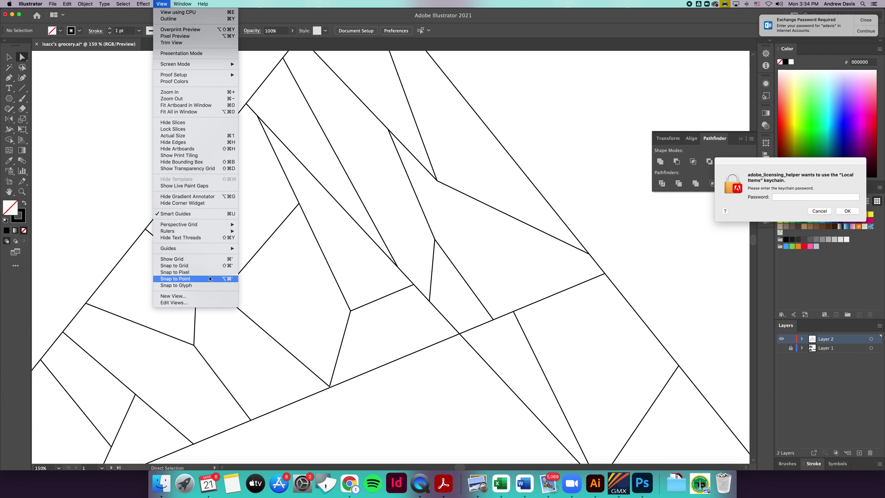
click(390, 283)
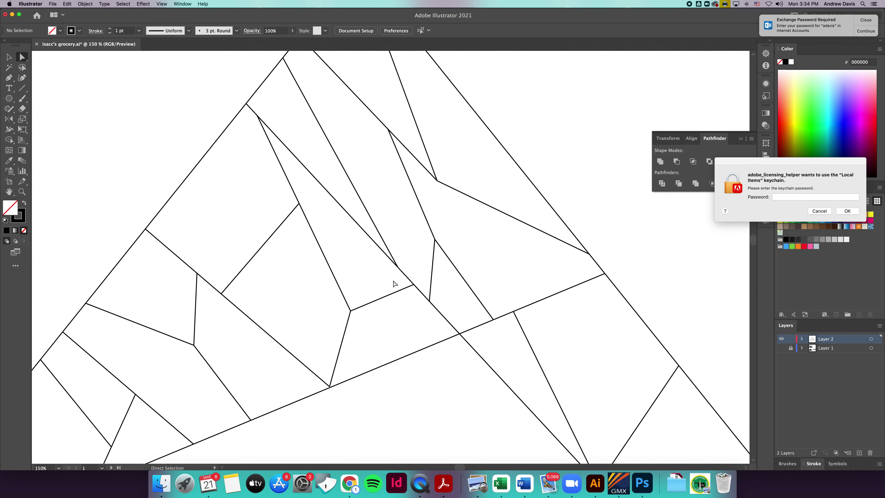
scroll(391, 283, down, 5)
scroll(392, 283, left, 3)
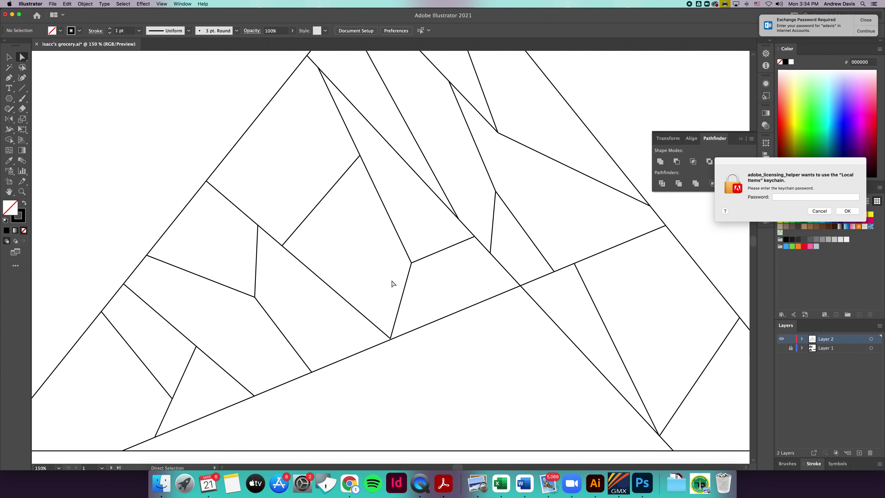
scroll(291, 261, down, 2)
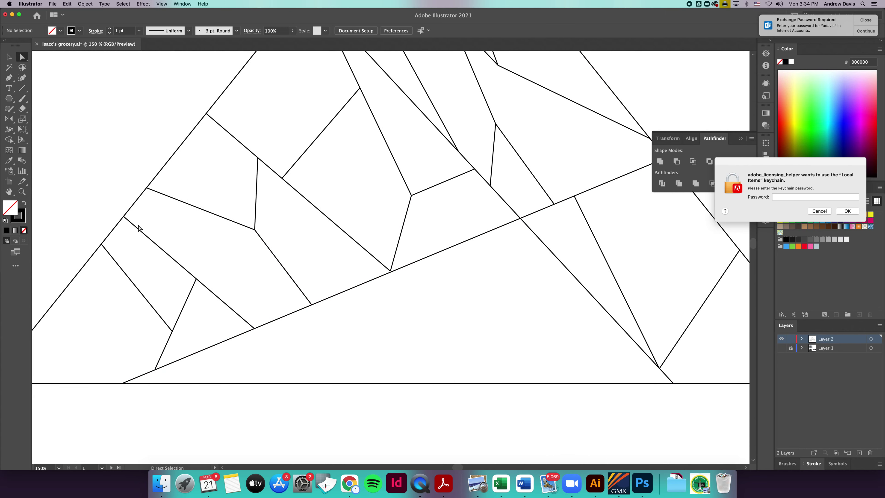
Move the shared lower end of the two ridge lines in the middle of the triangle onto the long diagonal line.
click(22, 192)
alt+click(404, 282)
drag(366, 254, 630, 349)
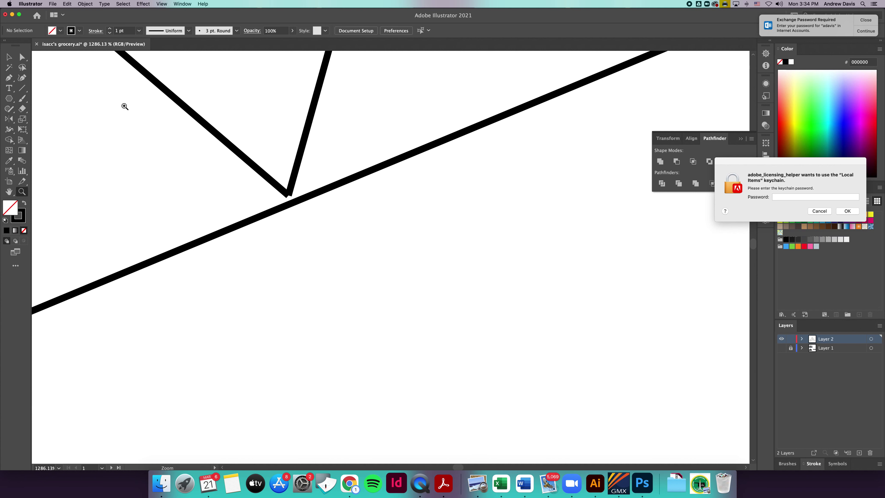
click(21, 57)
drag(288, 196, 291, 206)
click(289, 197)
click(320, 218)
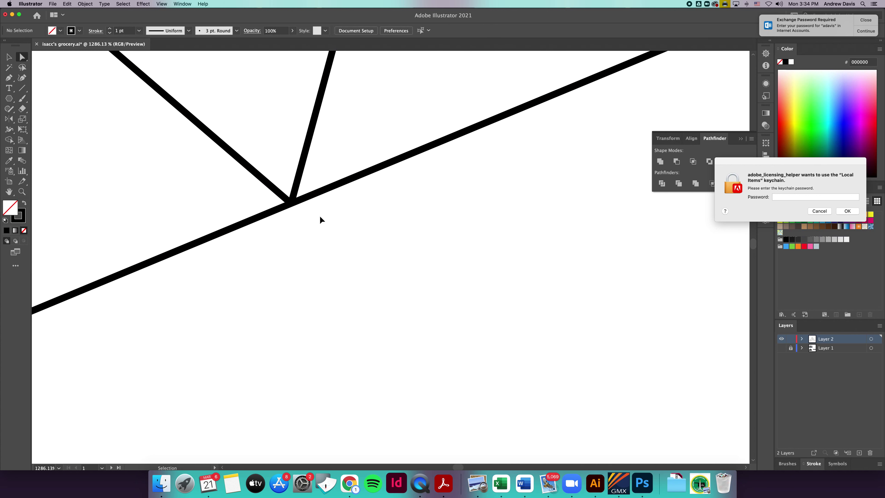
Align the upper end of the inner ridge line with the triangle's apex so the corner meets cleanly.
key(super+minus)
key(super+minus)
key(super+minus)
key(super+minus)
key(super+minus)
key(super+minus)
key(super+minus)
key(super+minus)
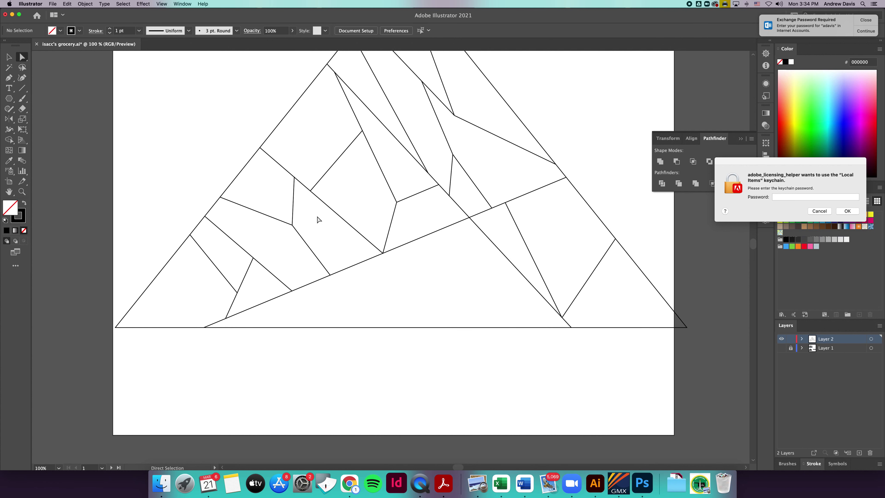
scroll(318, 219, up, 5)
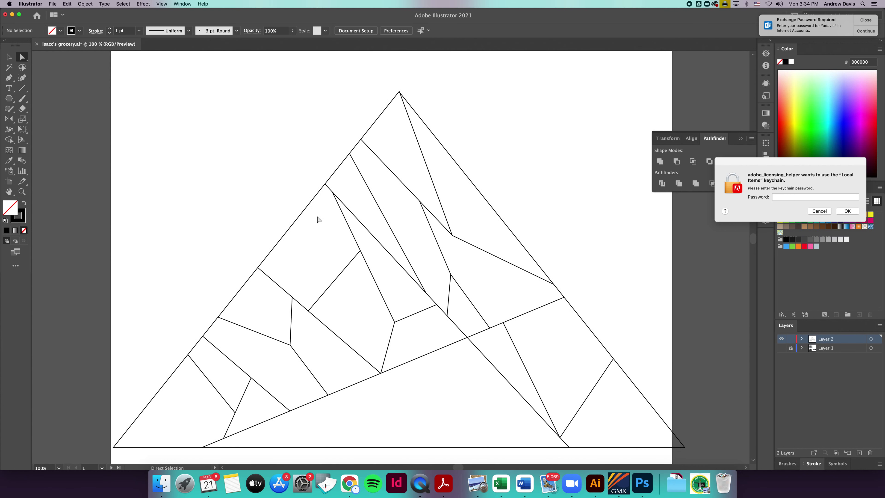
click(22, 192)
drag(385, 91, 564, 158)
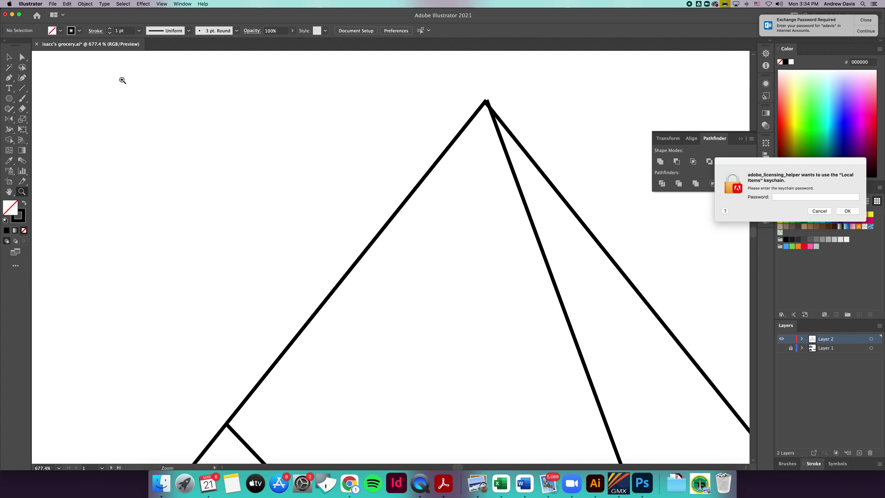
click(22, 57)
drag(486, 104, 486, 105)
click(504, 96)
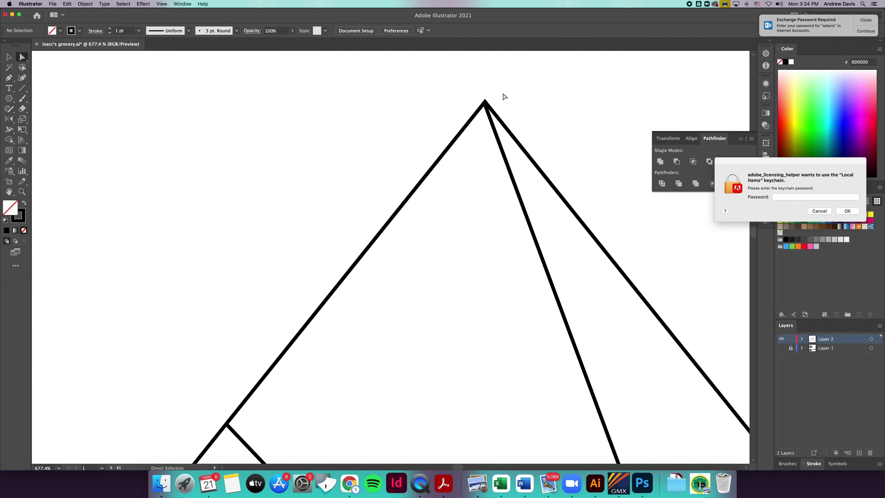
Show and unlock Layer 1, and move the mountain photo off the artboard to sit beside the line drawing.
key(super+1)
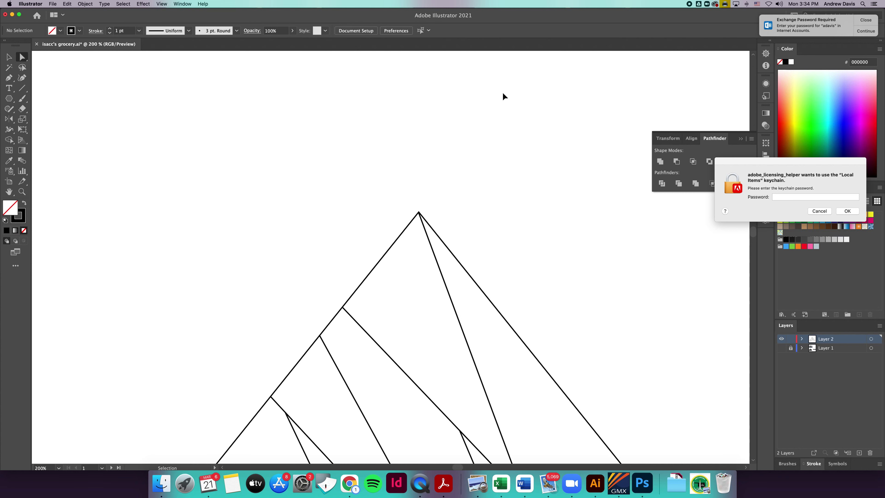
scroll(504, 96, down, 5)
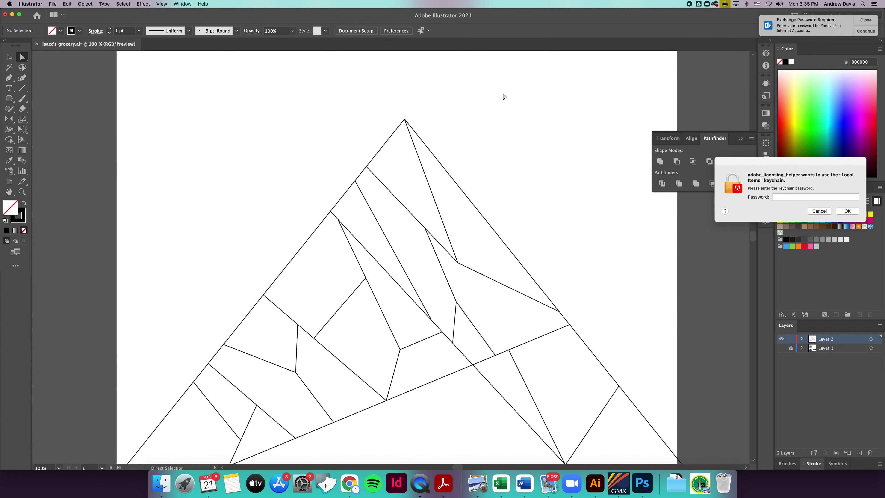
scroll(504, 96, down, 2)
scroll(504, 96, right, 2)
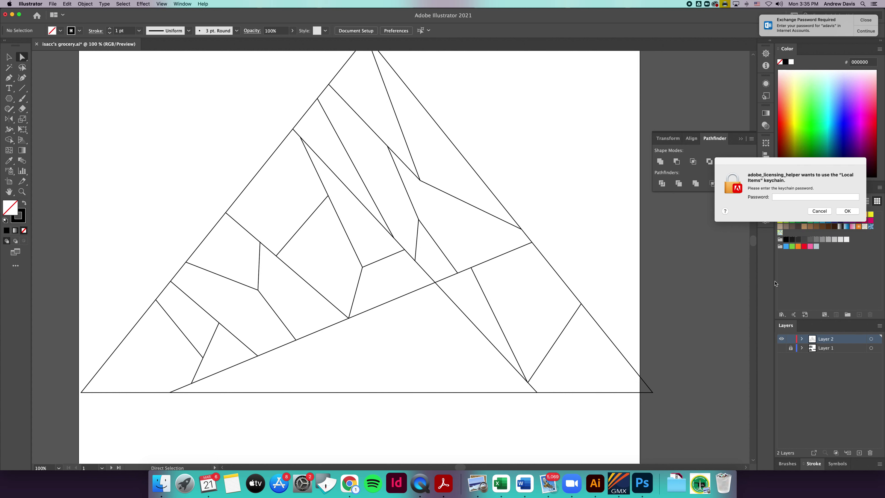
click(781, 348)
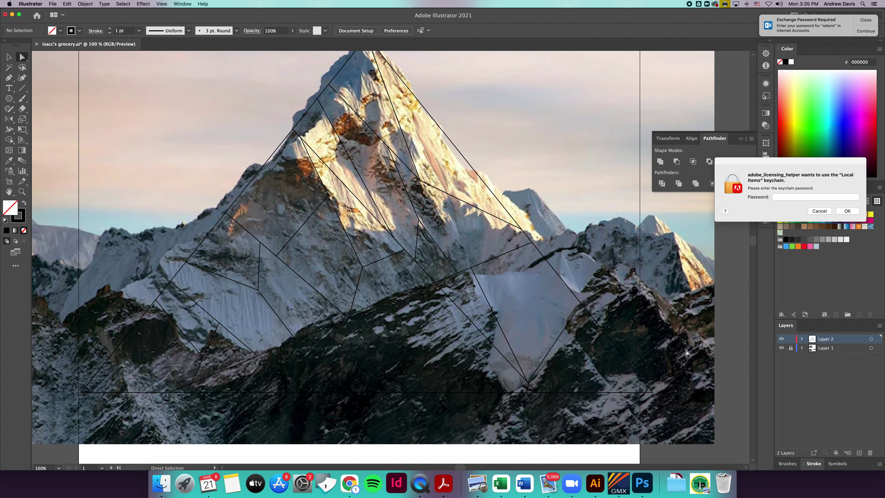
key(super+minus)
key(super+minus)
key(super+minus)
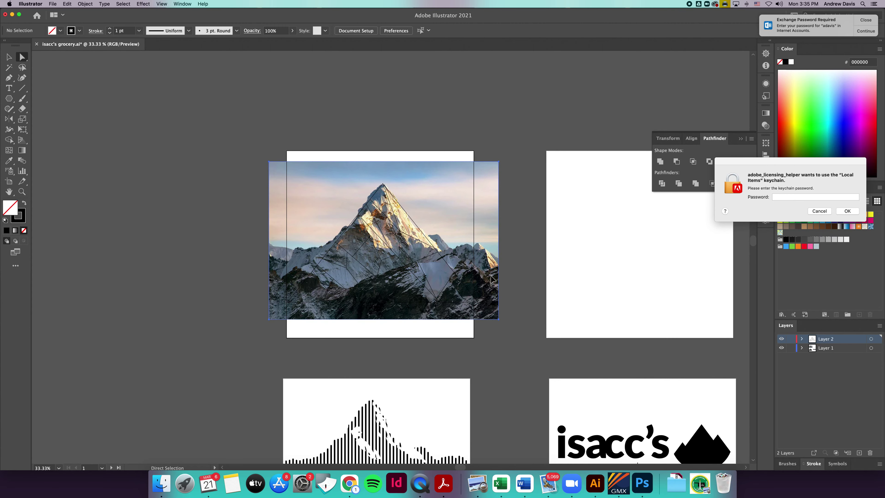
mouse_move(494, 279)
mouse_down()
mouse_move(284, 289)
mouse_move(210, 274)
mouse_up()
scroll(305, 221, left, 2)
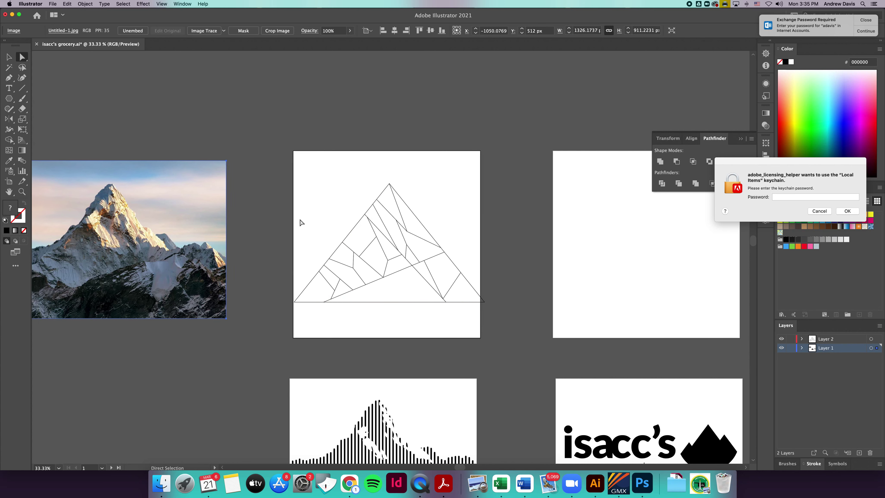
Turn all the mountain lines into a Live Paint group by painting the central facet light green (8CC63F).
click(27, 192)
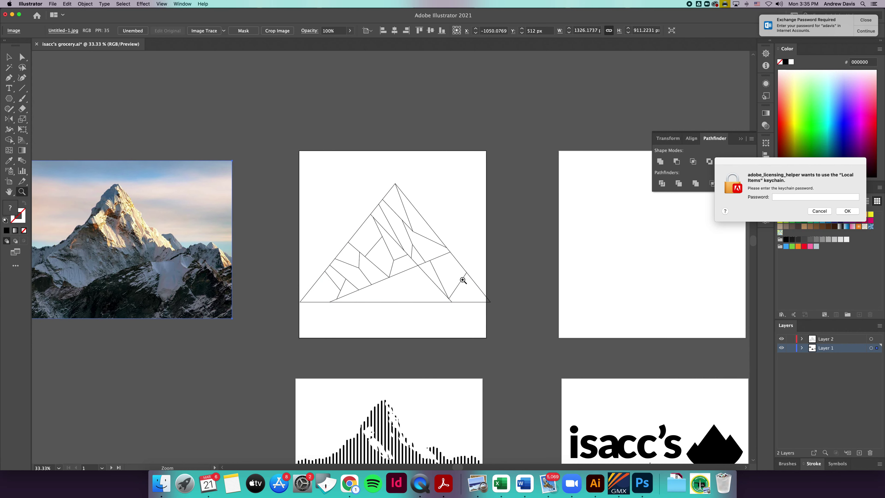
mouse_move(376, 230)
mouse_down()
mouse_move(519, 306)
mouse_move(450, 266)
mouse_move(472, 265)
mouse_move(355, 248)
mouse_up()
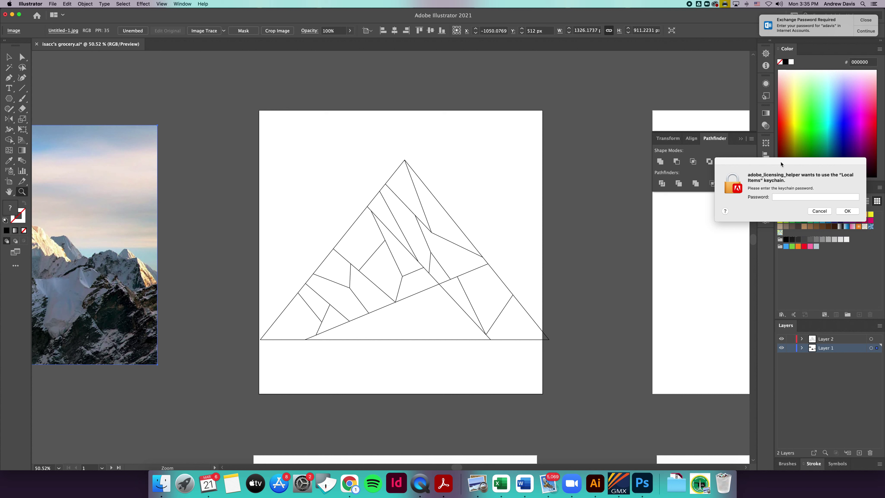
drag(780, 164, 832, 343)
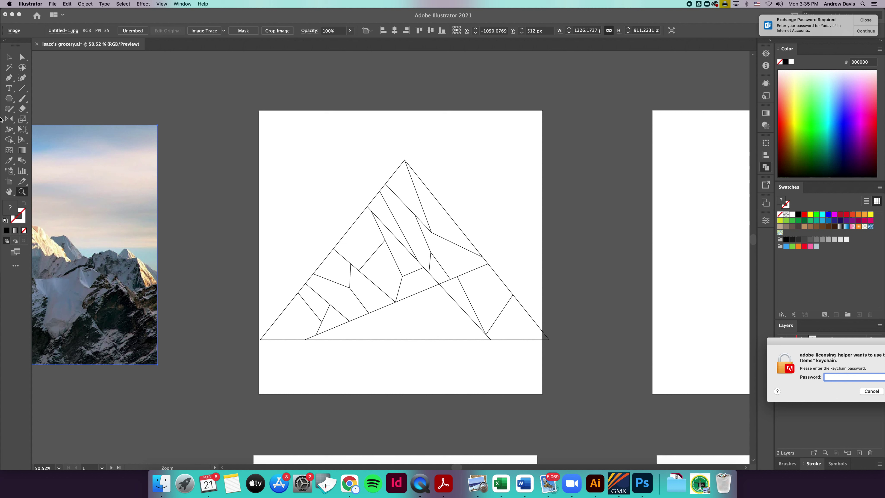
click(13, 144)
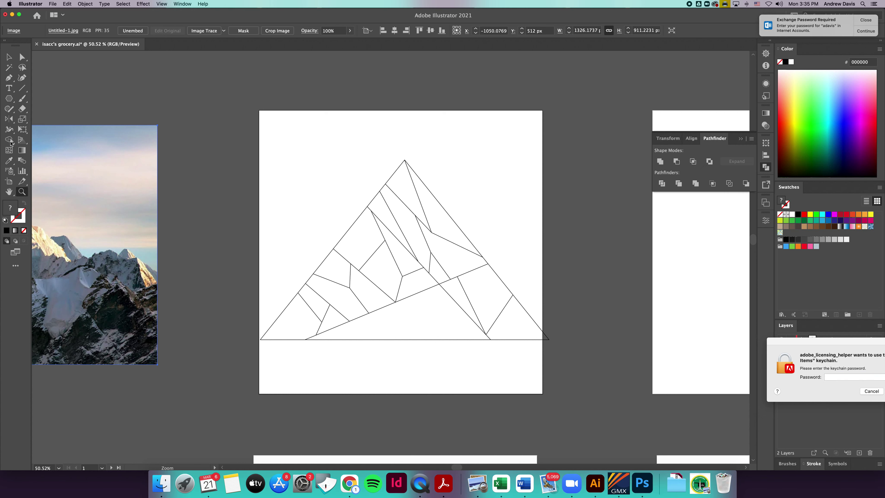
click(9, 140)
click(64, 154)
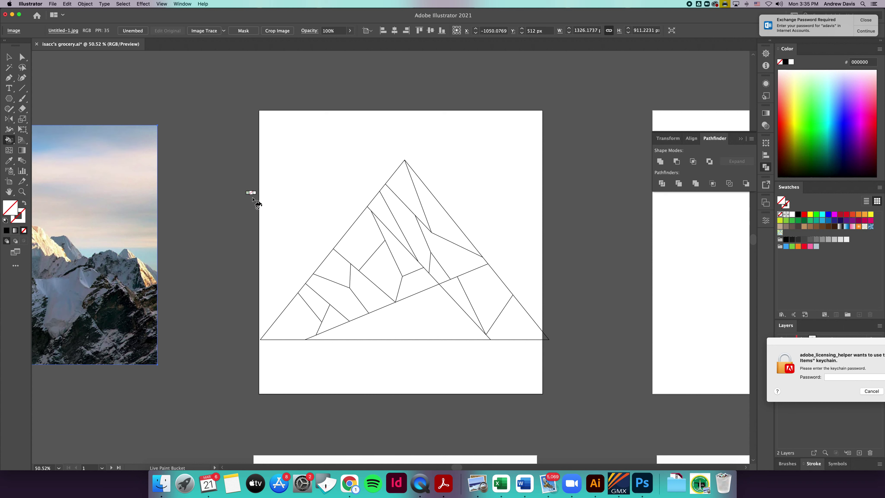
key(v)
drag(275, 142, 567, 370)
click(10, 140)
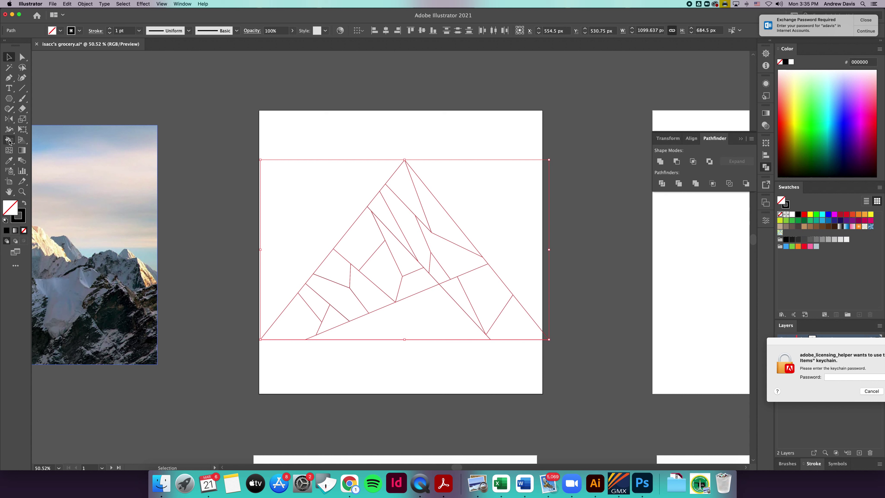
click(786, 221)
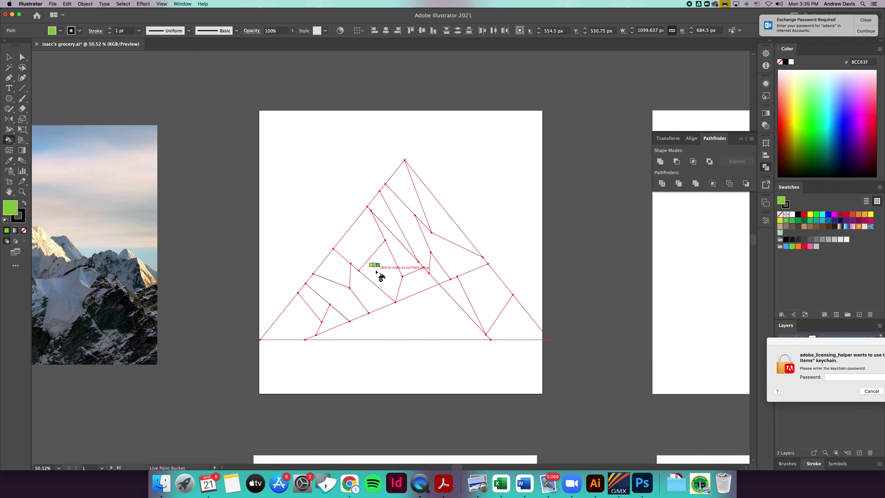
click(380, 278)
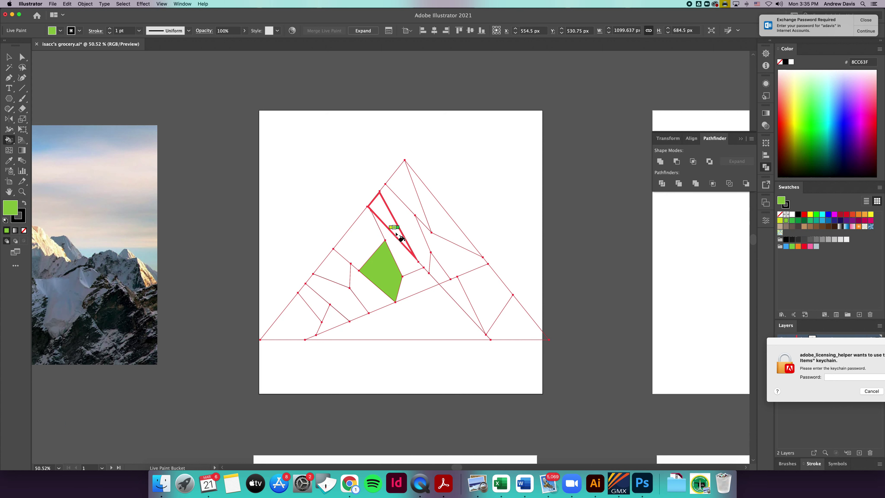
Undo the central facet's fill and paint four facets light green: one beside it, the upper right slope and two on the left slope.
scroll(400, 238, left, 6)
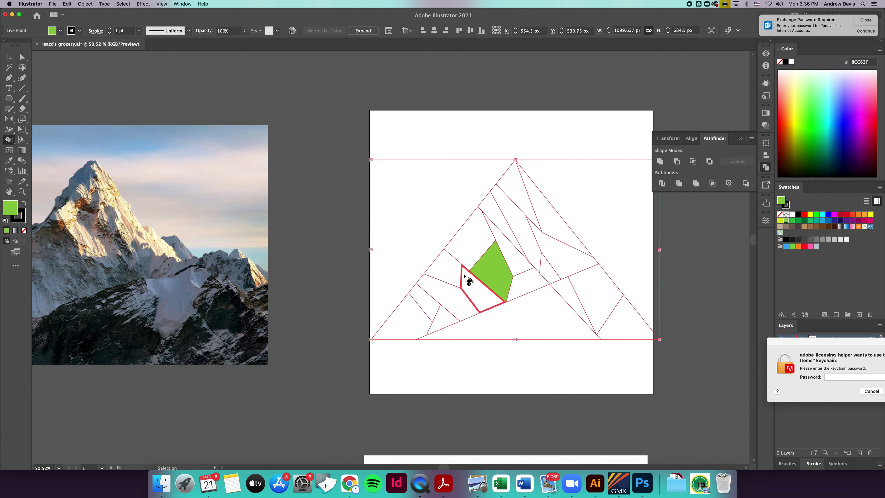
key(cmd+z)
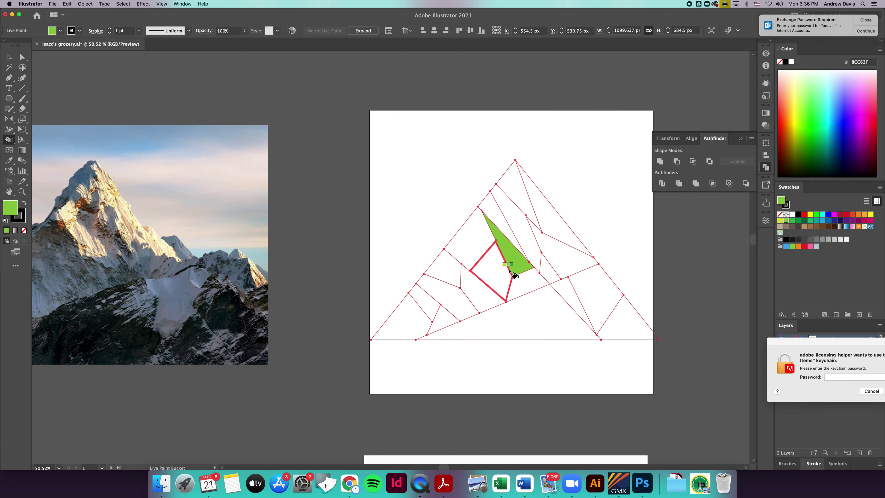
click(547, 217)
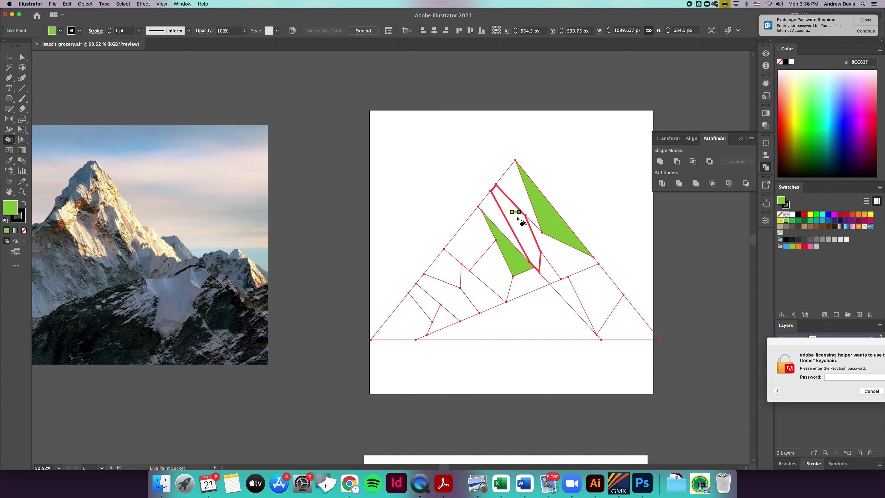
scroll(571, 302, left, 3)
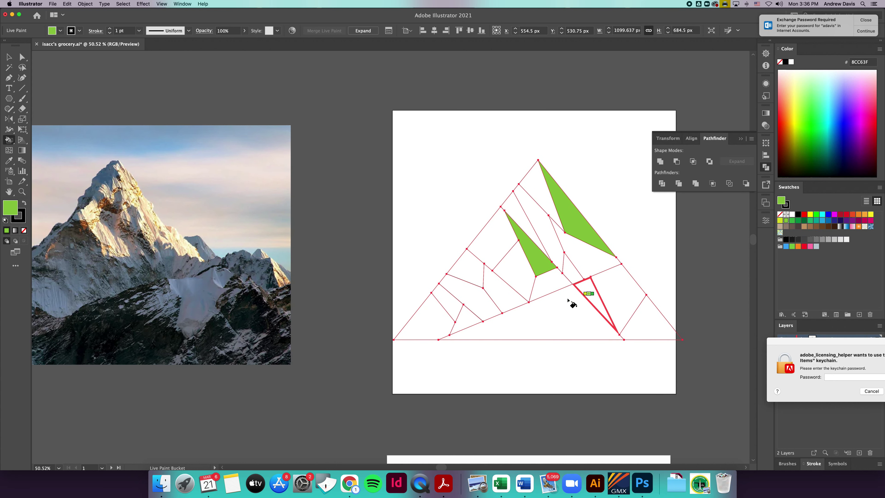
scroll(571, 303, left, 3)
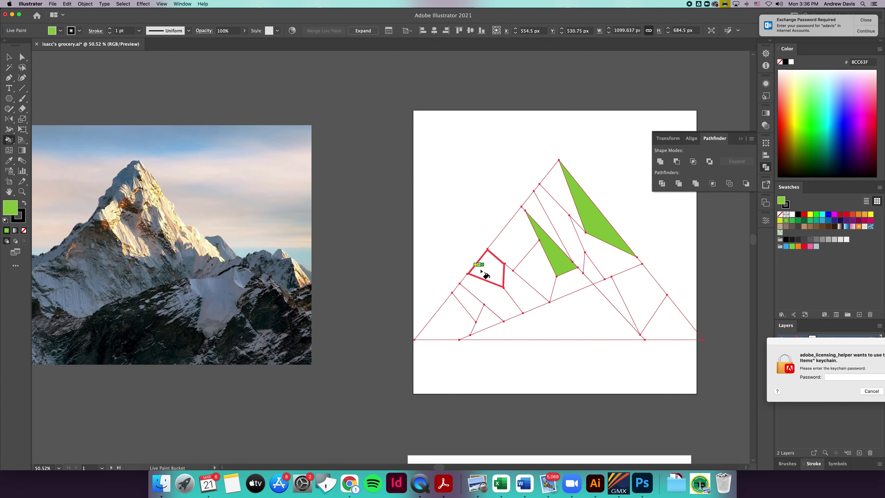
click(489, 271)
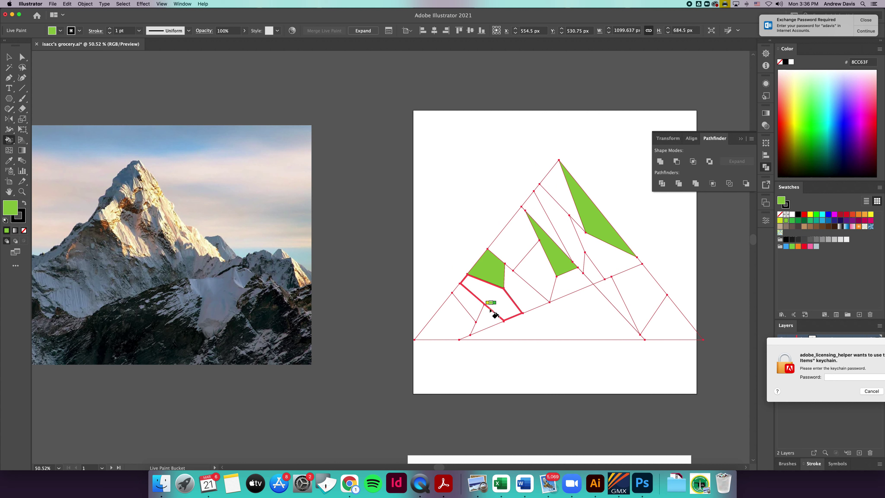
click(473, 302)
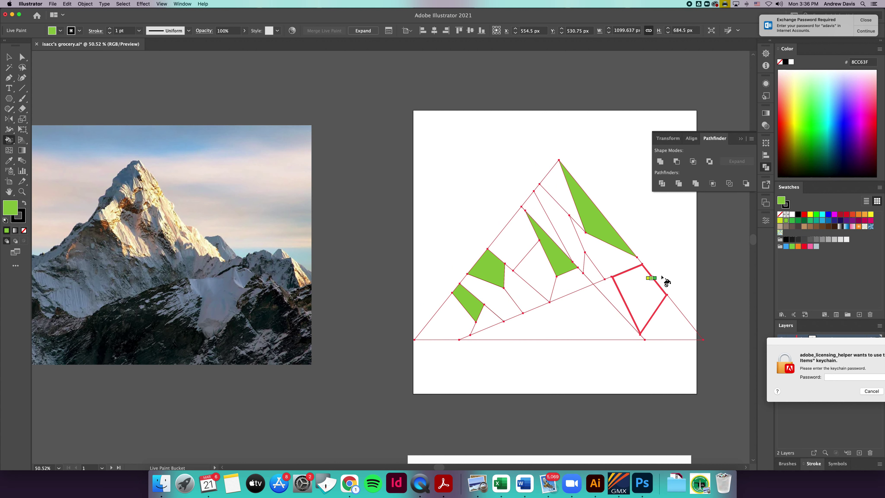
Paint four facets along the upper side of the long diagonal line dark green (009245).
click(797, 221)
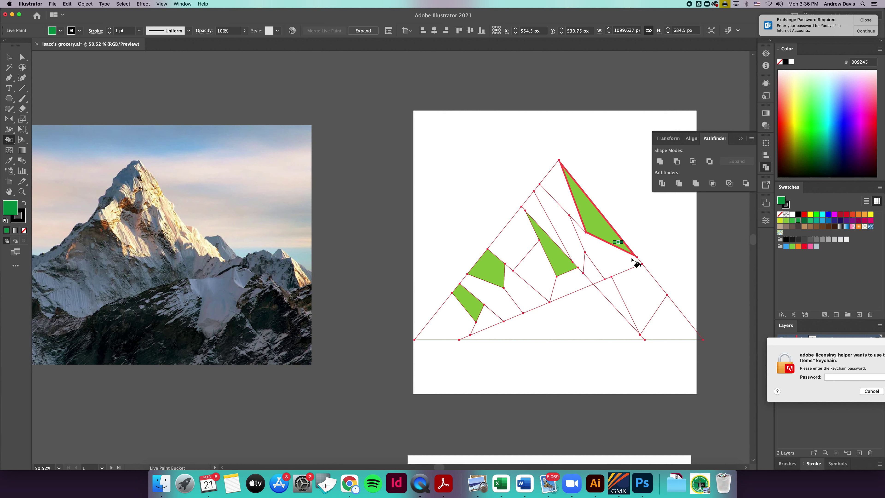
click(618, 259)
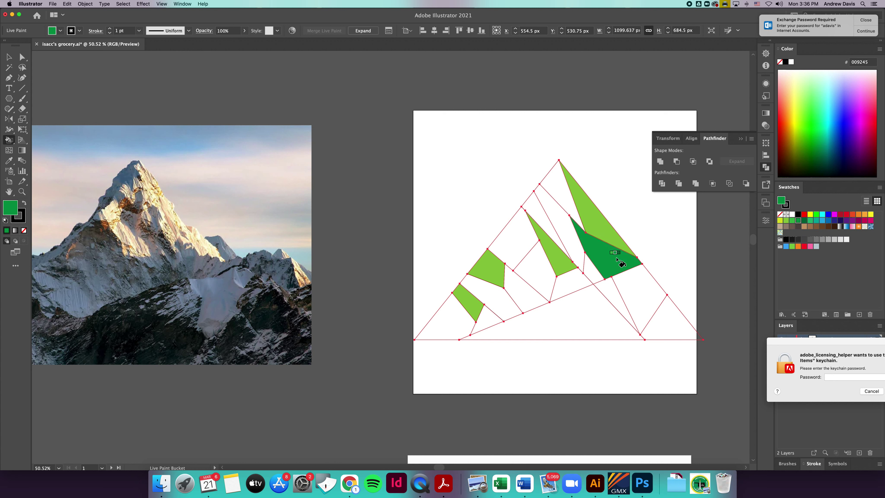
click(577, 281)
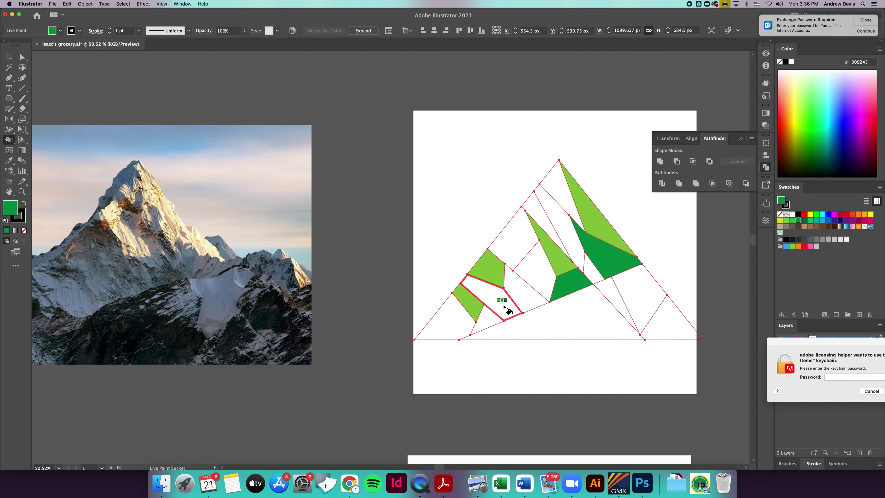
click(524, 303)
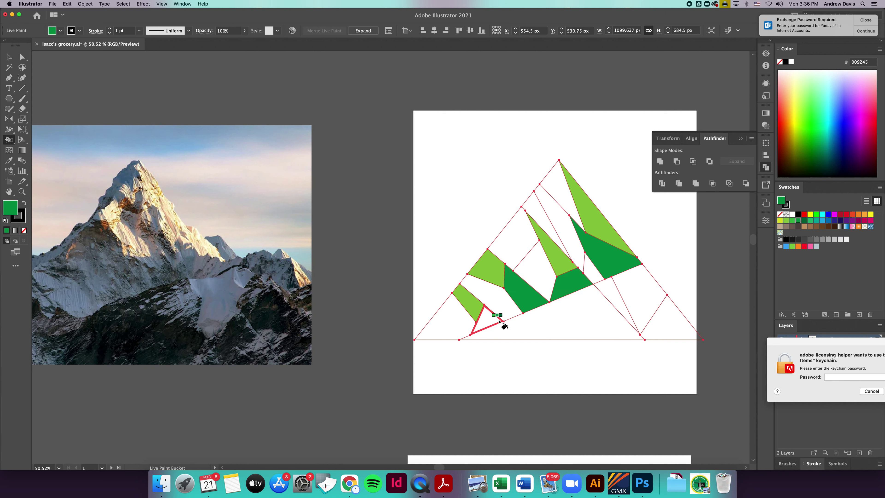
click(483, 325)
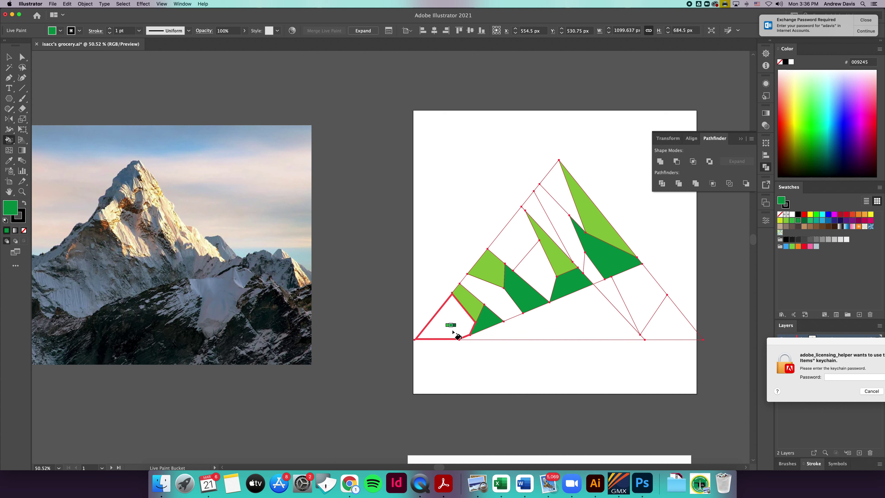
Paint the lower left corner, the adjoining left band, the central facet, the small middle facet and the apex facet medium green (39B54A).
click(791, 221)
click(450, 324)
click(502, 298)
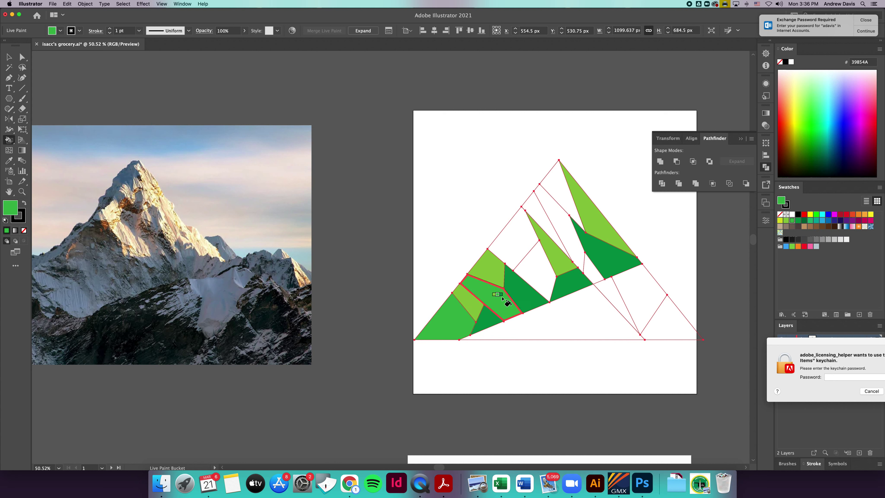
click(532, 273)
click(588, 266)
click(572, 208)
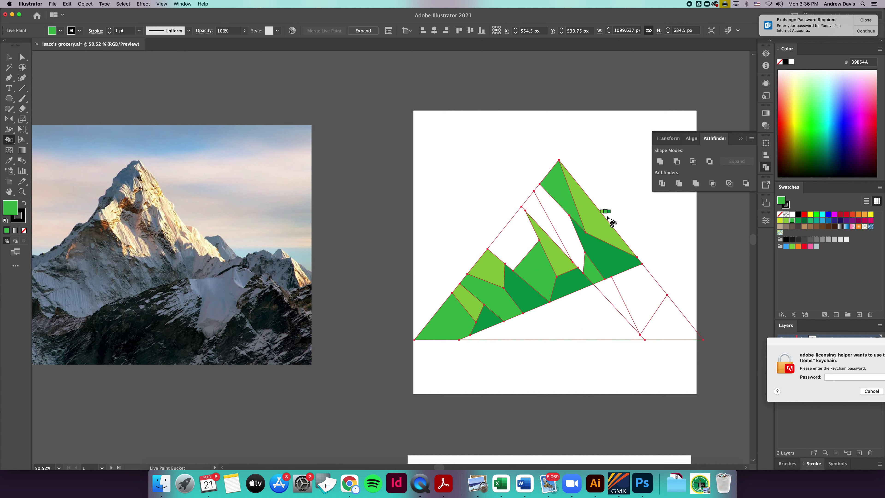
Paint the long band below the apex facet light green (8CC63F), and the adjoining narrow sliver and the upper left slope facet yellow-green (D9E021).
click(786, 220)
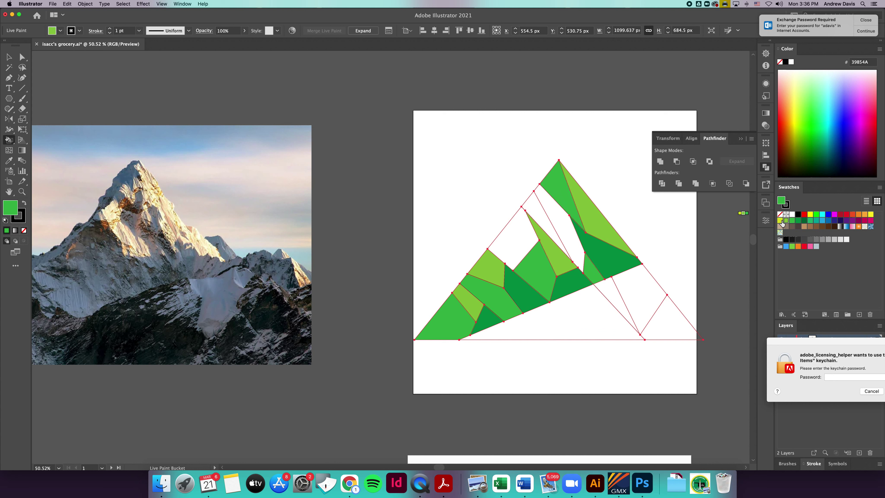
click(570, 230)
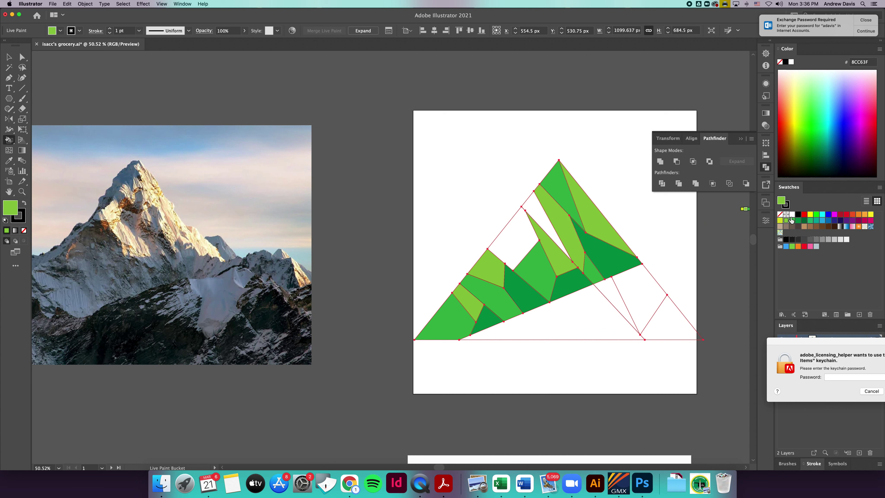
click(803, 221)
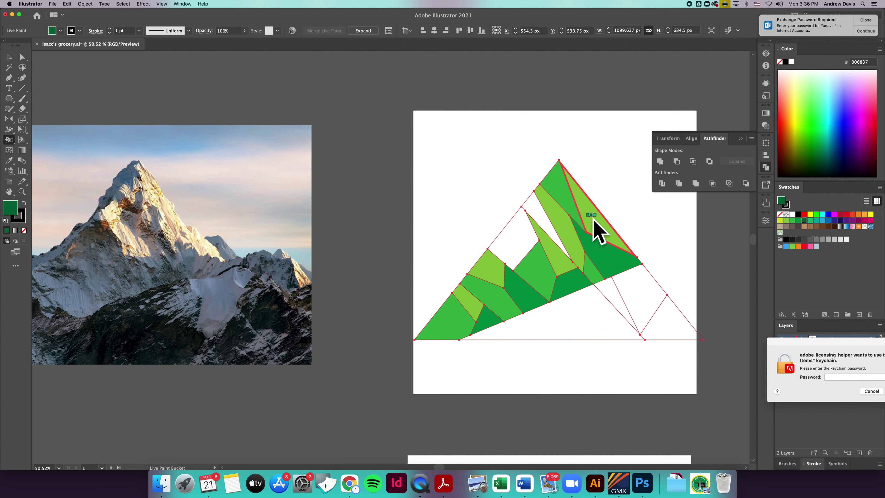
click(779, 221)
click(551, 232)
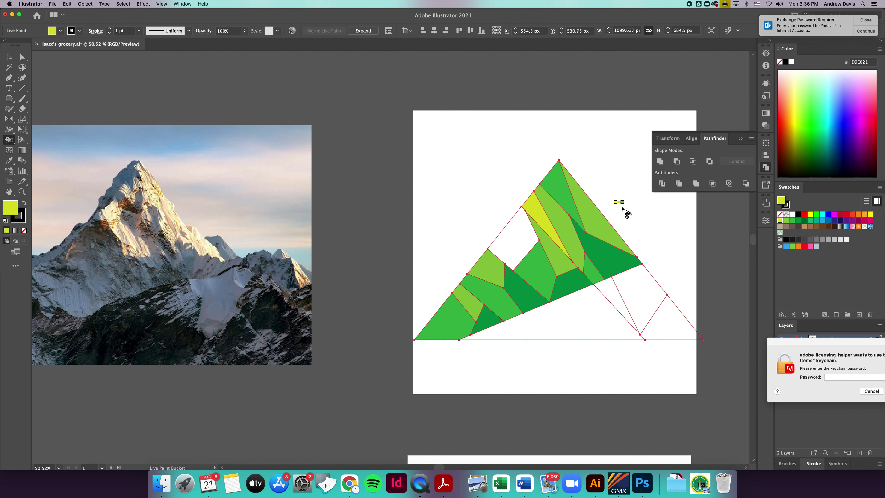
click(530, 238)
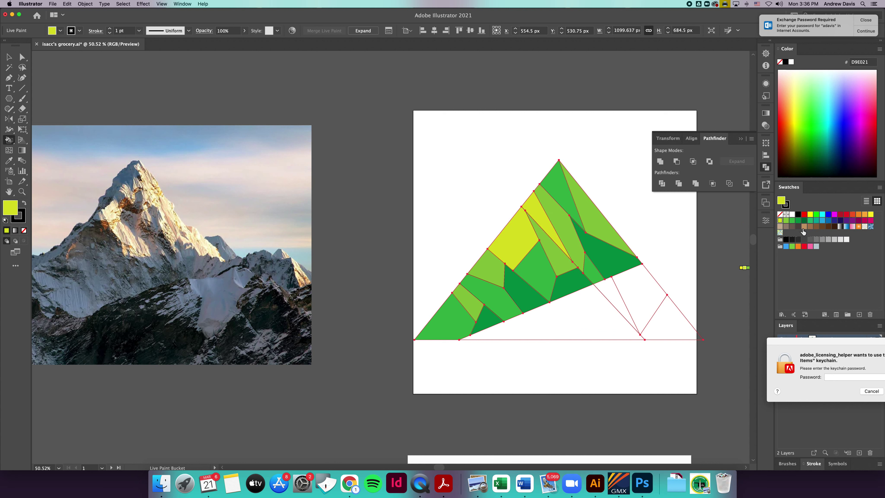
Paint the large base facet, the right slope facet below the diagonal and the narrow facet between them very dark green (006837).
click(804, 221)
click(617, 306)
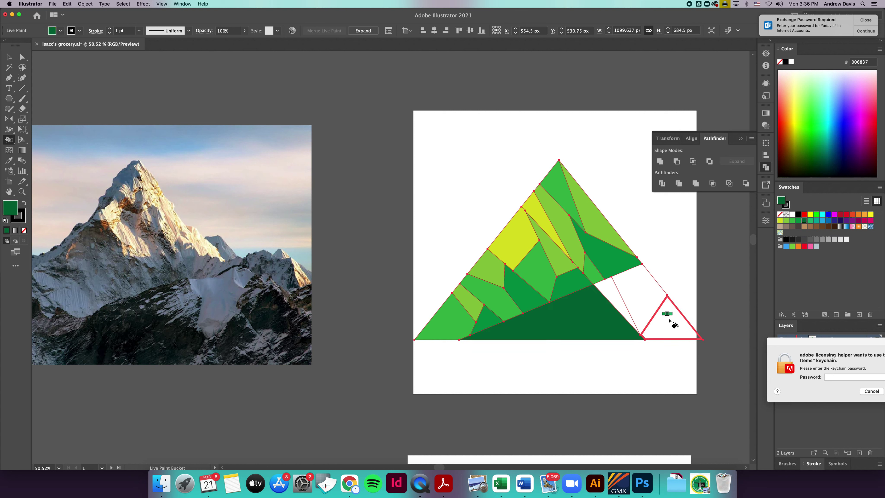
click(657, 300)
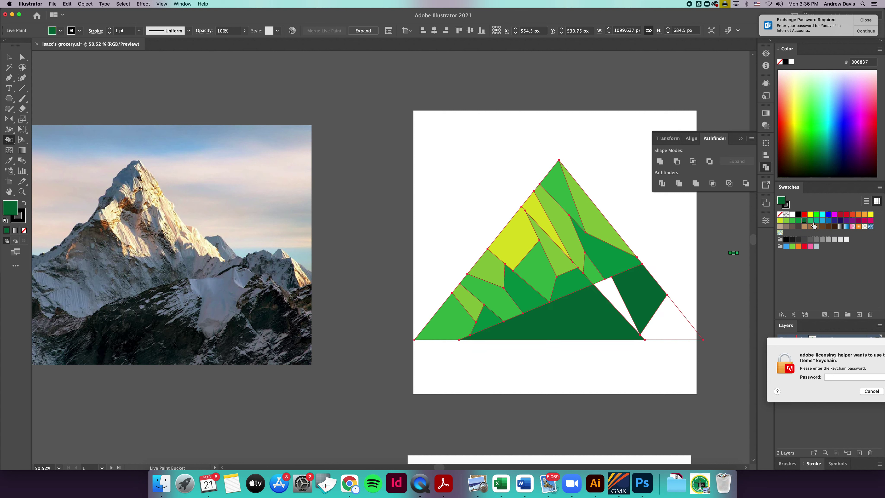
click(615, 299)
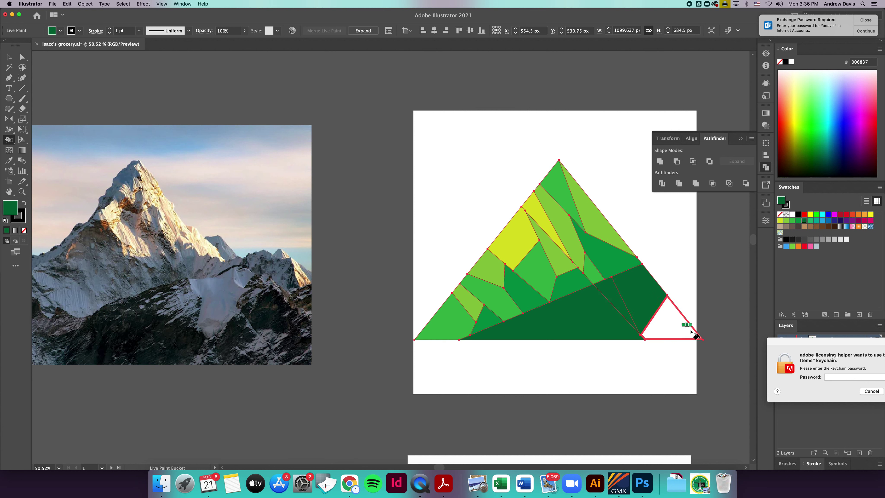
Repaint the narrow facet beside the base facet green (009245), fill the lower right corner the same and deselect the mountain.
click(799, 221)
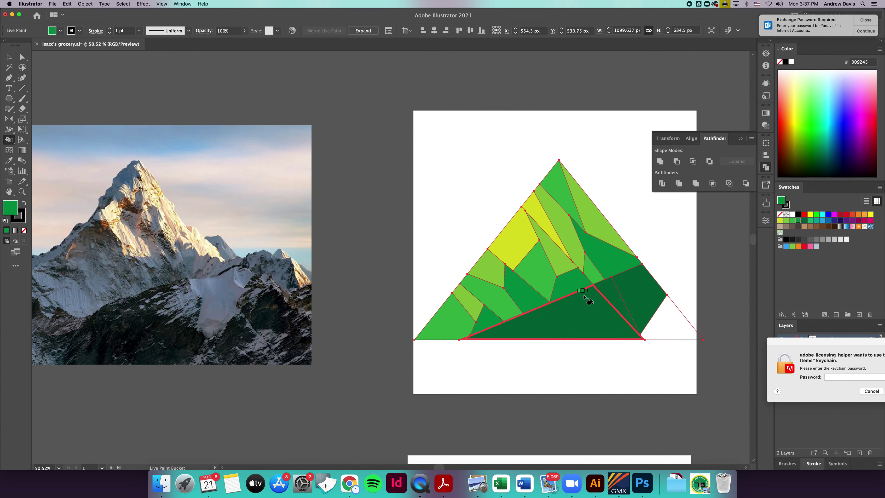
click(615, 293)
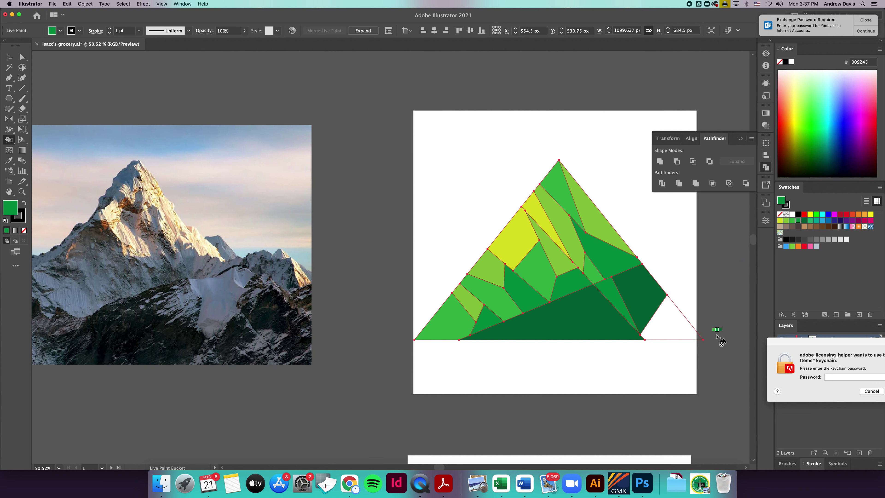
click(670, 329)
click(16, 60)
click(378, 131)
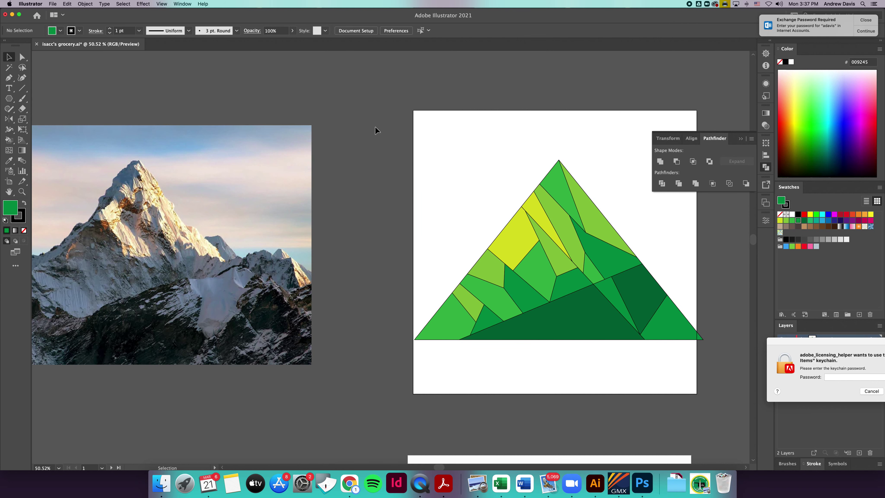
Change the stroke colour of the whole mountain Live Paint group to white (FFFFFF).
scroll(375, 129, right, 10)
scroll(381, 176, down, 5)
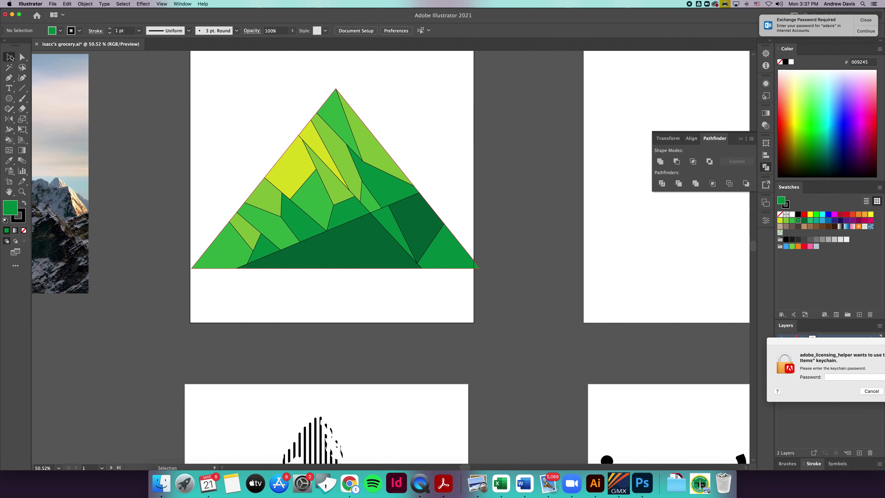
click(339, 91)
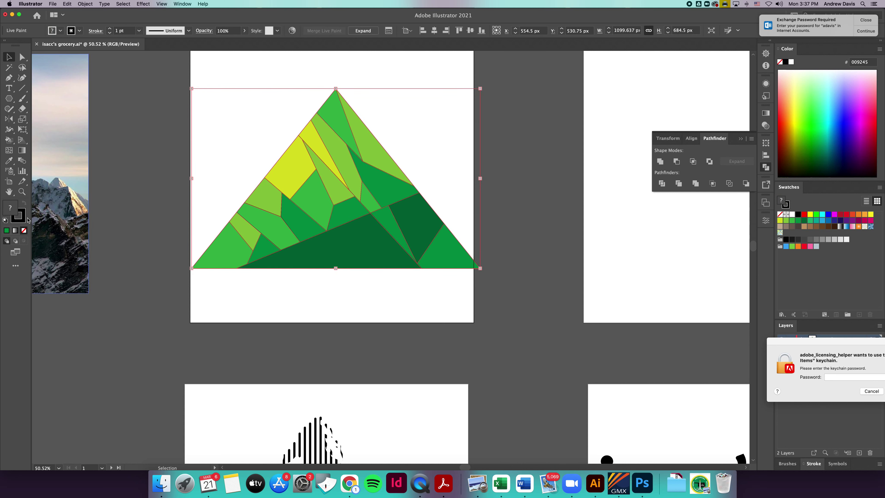
click(21, 221)
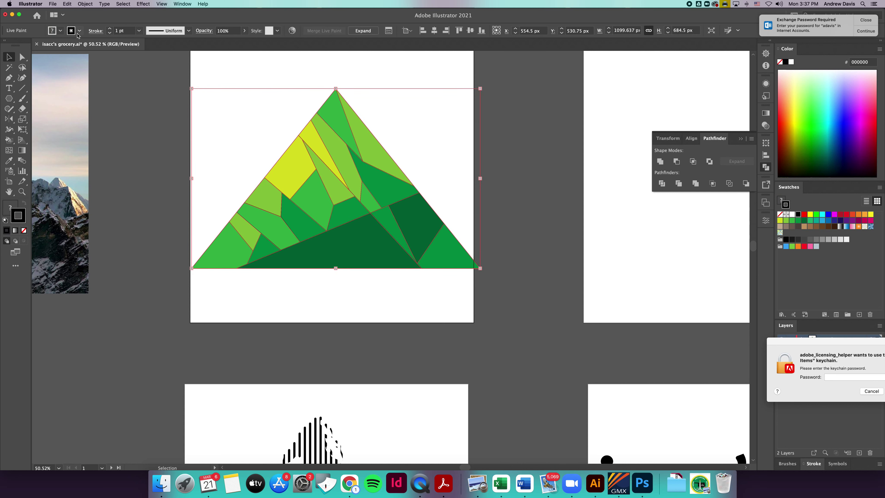
click(80, 30)
click(18, 46)
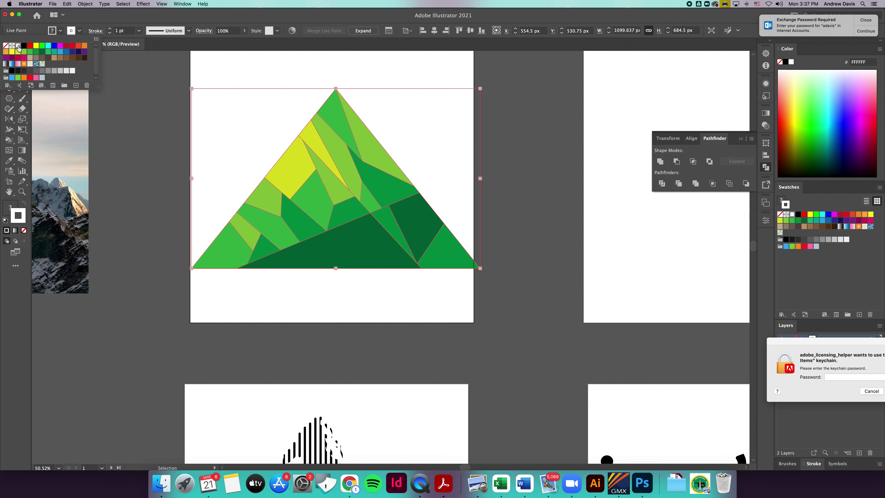
Increase the mountain's stroke weight to 7 pt and deselect it.
click(110, 29)
click(110, 29)
click(110, 29)
click(110, 29)
click(111, 29)
click(110, 29)
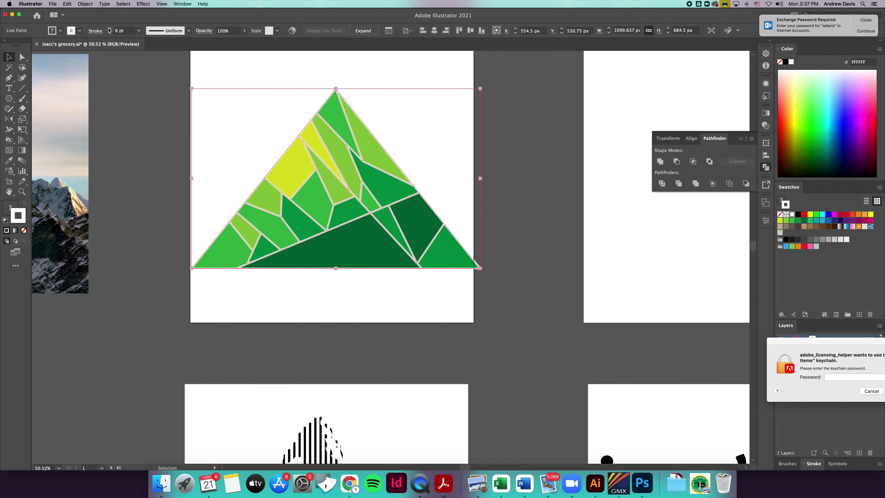
click(243, 74)
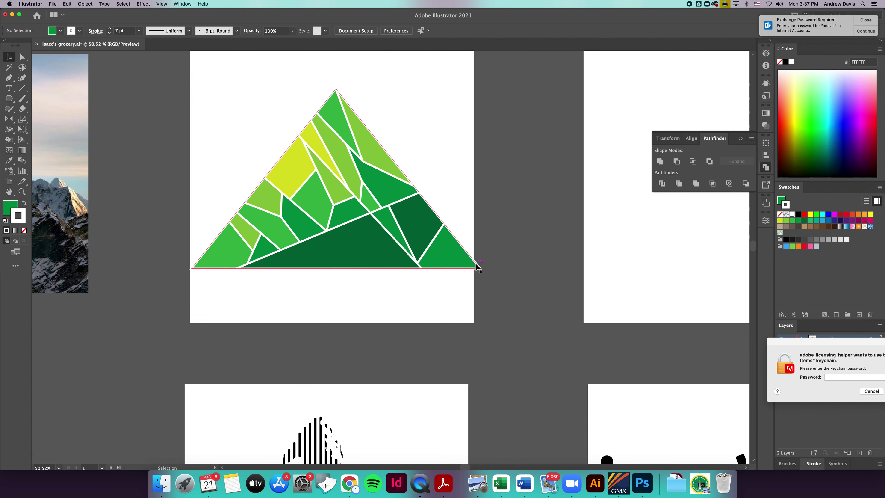
Scale the mountain down to about 867 px wide and place it in the upper part of its artboard.
drag(411, 265, 383, 260)
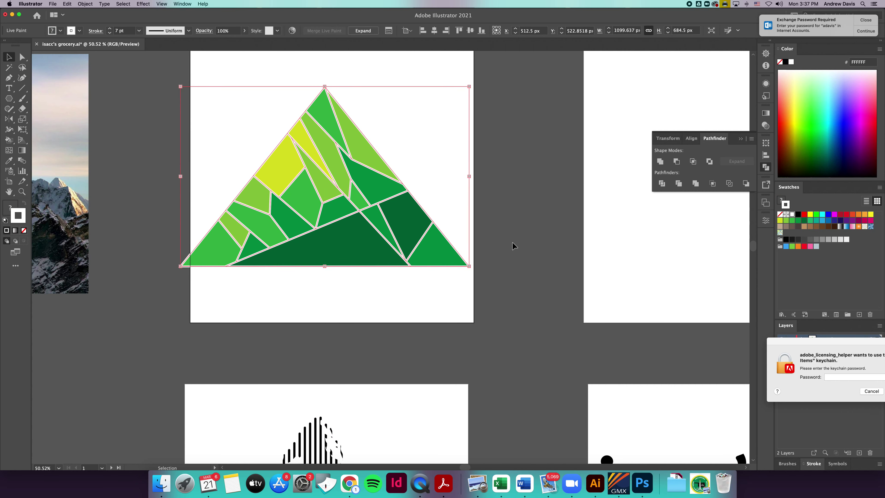
key(super+minus)
key(super+minus)
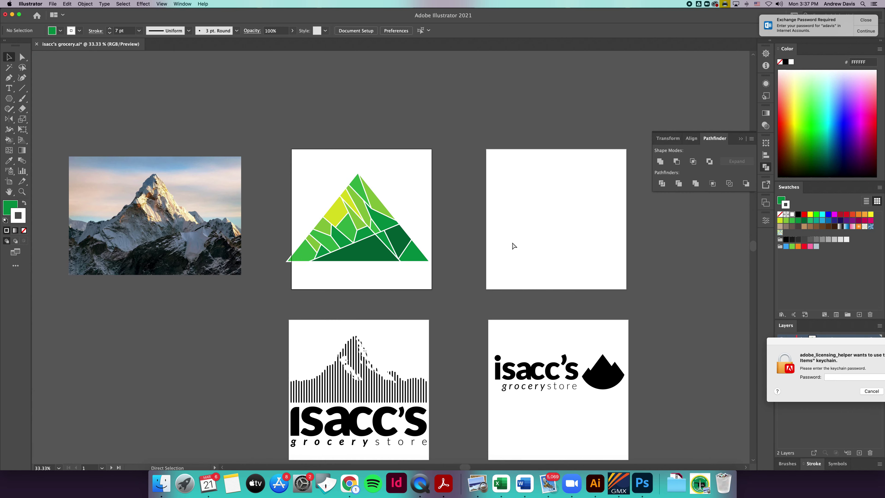
click(378, 248)
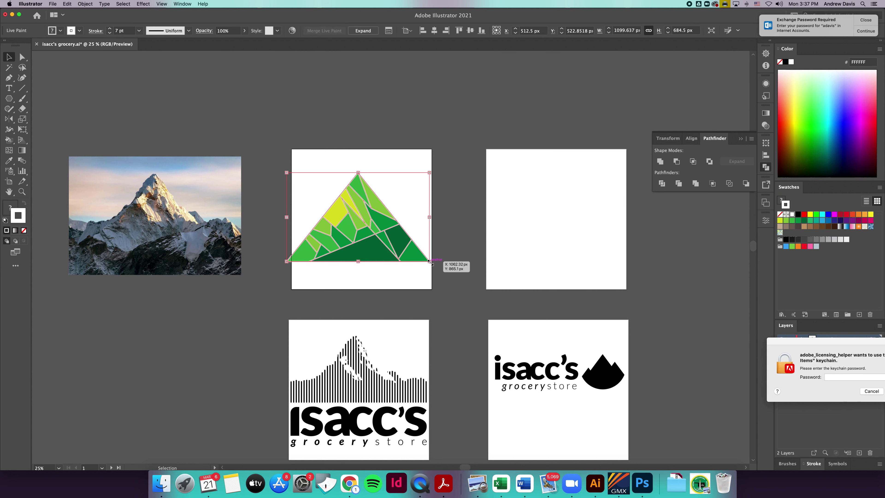
mouse_move(430, 262)
mouse_down()
mouse_move(356, 216)
mouse_move(453, 234)
mouse_move(477, 258)
mouse_move(435, 252)
mouse_move(373, 210)
mouse_up()
click(374, 219)
click(374, 217)
scroll(387, 243, down, 3)
Copy the isacc's wordmark and its "grocery store" tagline from the striped mountain logo to below the green mountain.
click(422, 374)
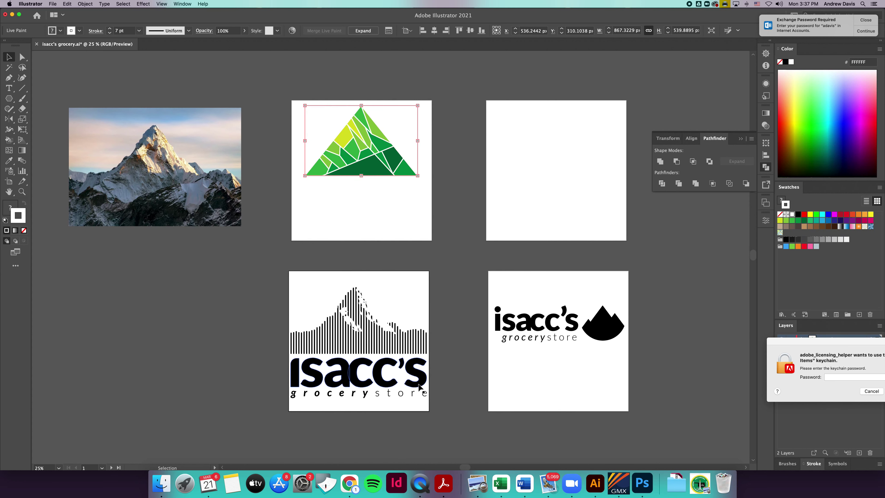
shift+click(331, 398)
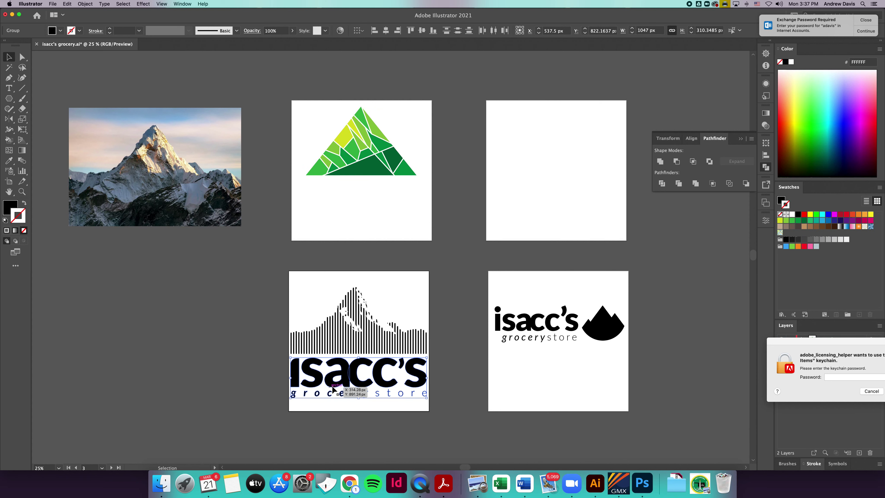
key(a)
mouse_move(338, 387)
mouse_down()
mouse_move(370, 267)
mouse_move(363, 209)
mouse_up()
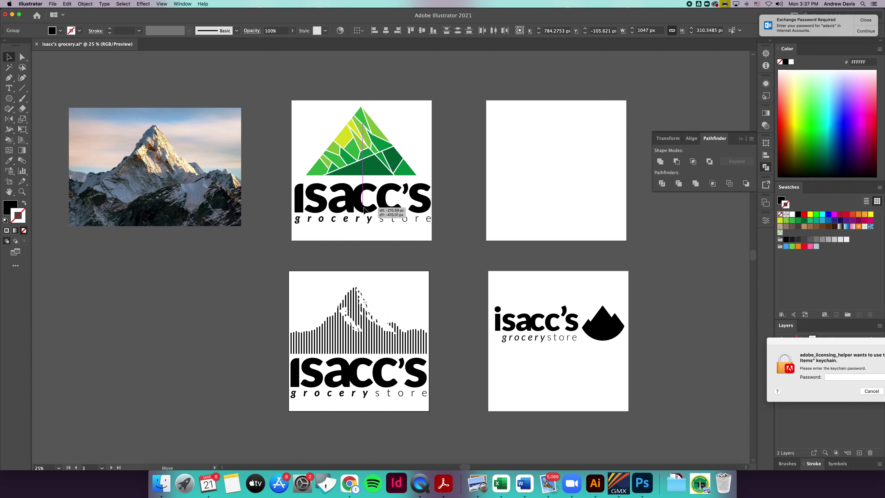
Scale the green mountain down further, keeping it centred just above the copied wordmark.
click(370, 174)
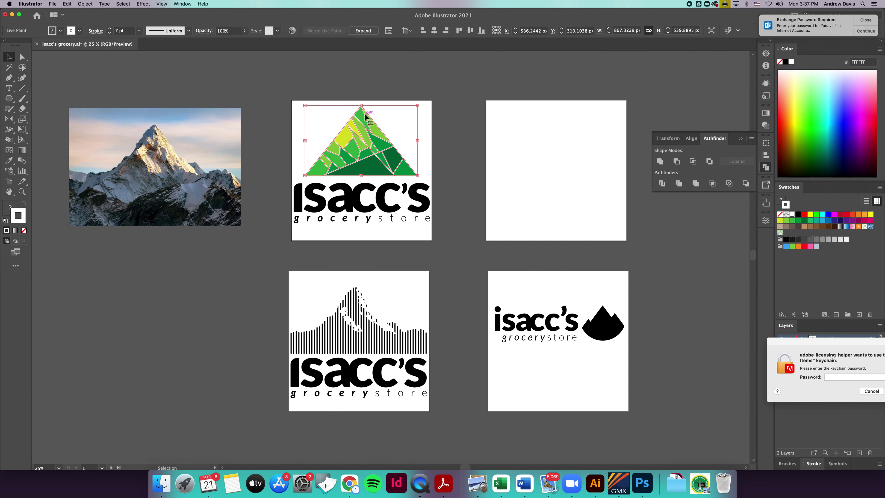
mouse_move(361, 105)
mouse_down()
mouse_move(361, 132)
mouse_move(362, 116)
mouse_up()
click(441, 163)
Fill the isacc's wordmark under the green mountain with very dark green (006837) and leave it without a stroke.
scroll(441, 164, down, 3)
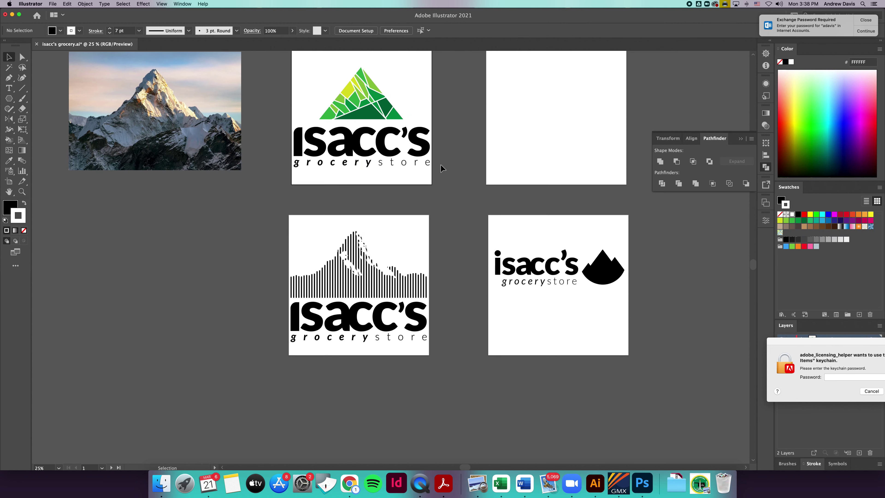
click(401, 151)
click(23, 192)
drag(366, 117, 421, 175)
scroll(421, 175, up, 3)
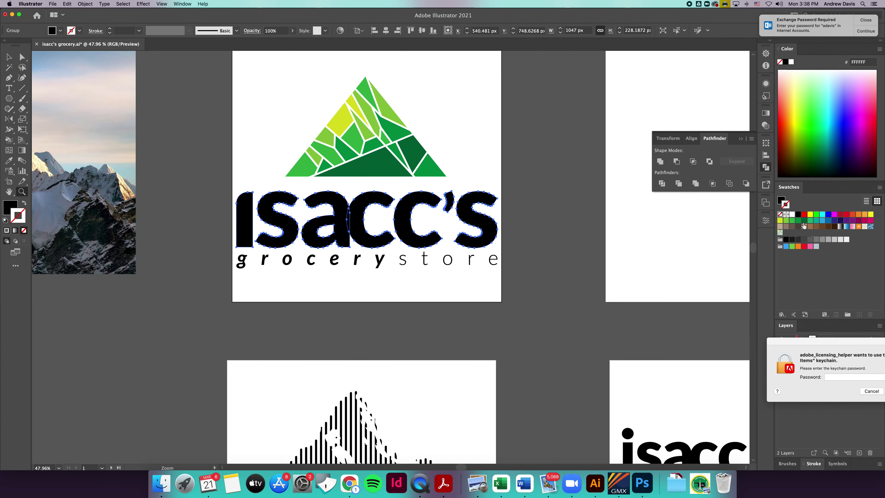
click(799, 223)
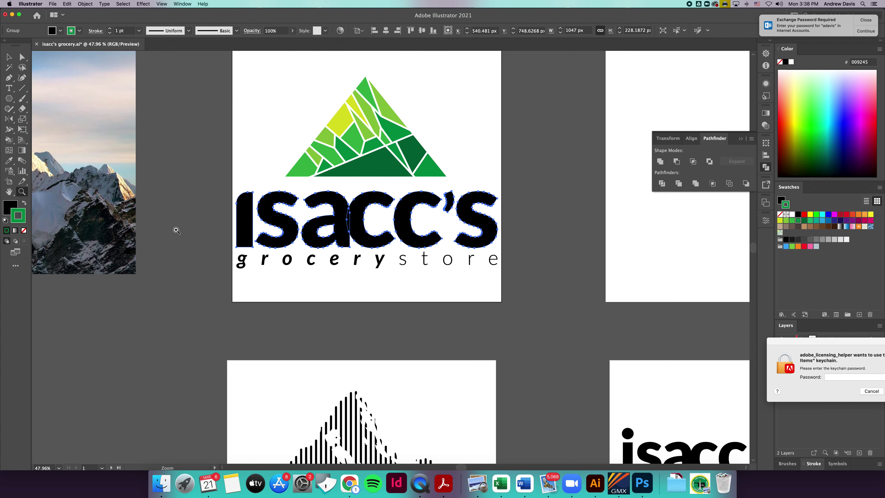
key(slash)
click(12, 206)
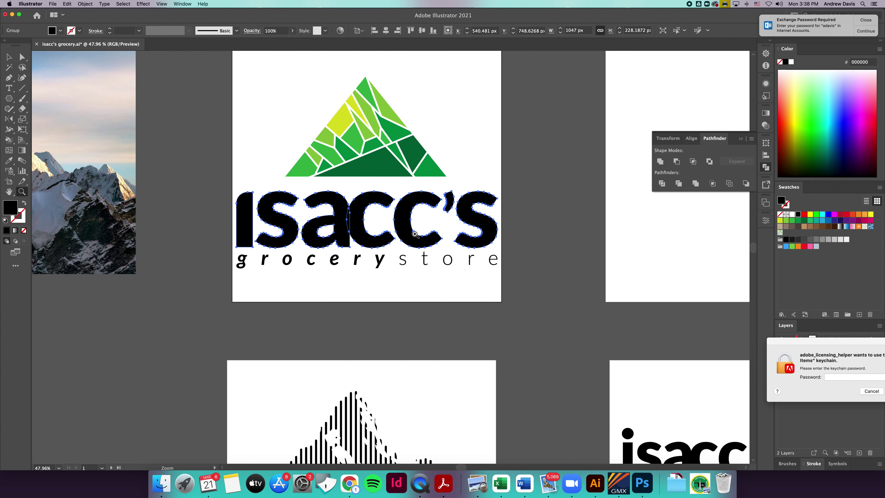
click(803, 221)
click(9, 57)
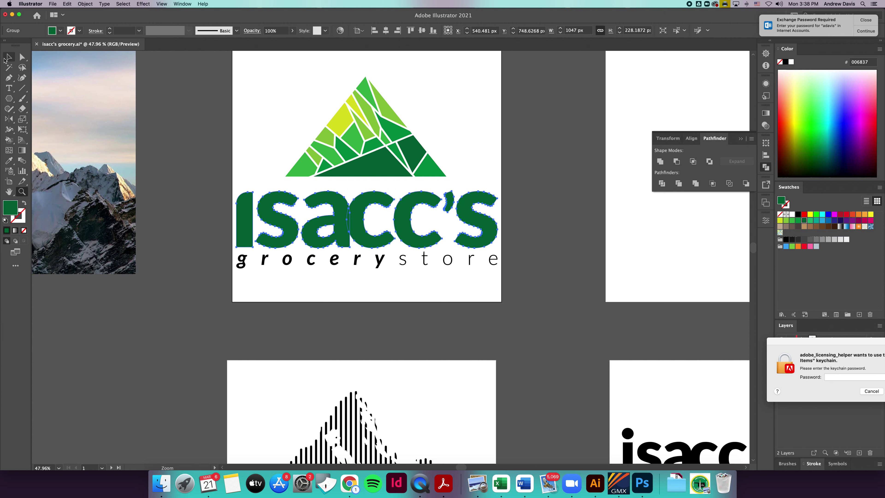
Fill the "grocery store" tagline under the green wordmark with medium green (39B54A) after trying dark green (009245).
click(324, 262)
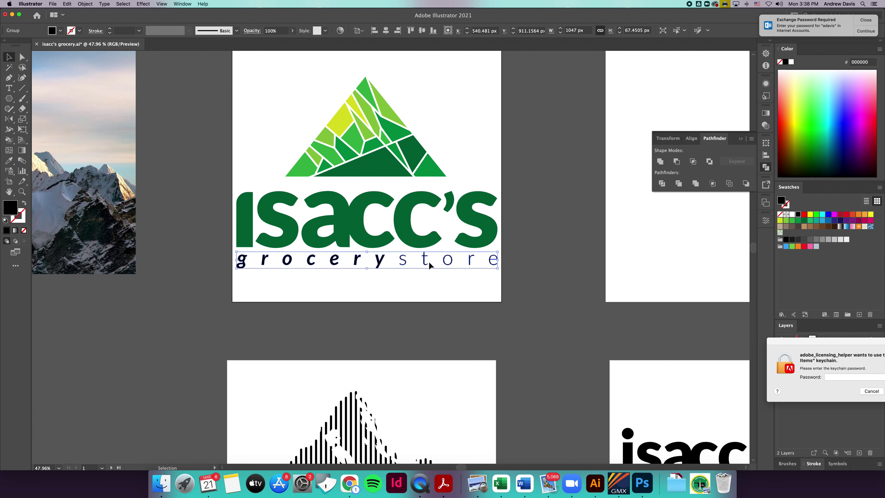
click(798, 221)
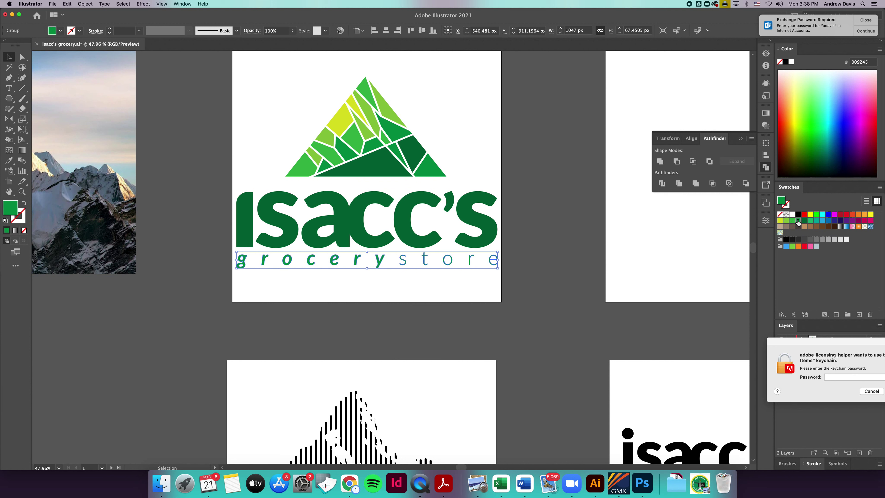
click(791, 220)
click(528, 253)
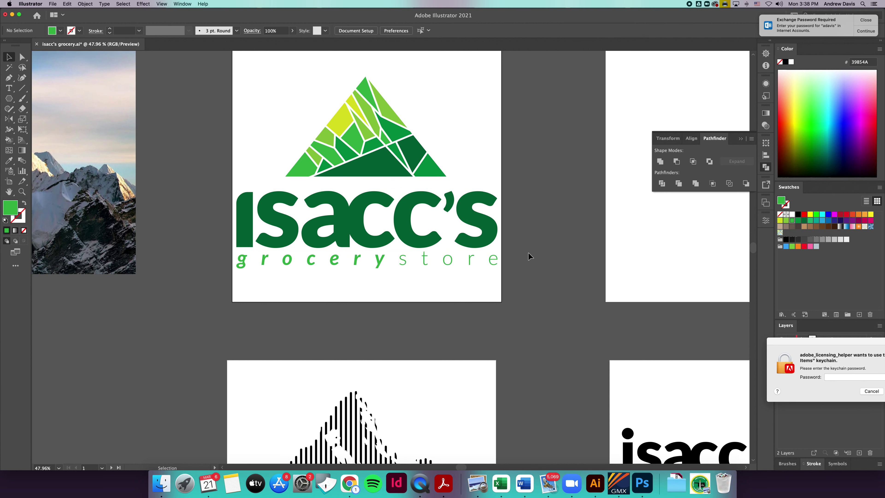
Return the "grocery store" tagline under the green wordmark to its black fill.
scroll(528, 253, up, 3)
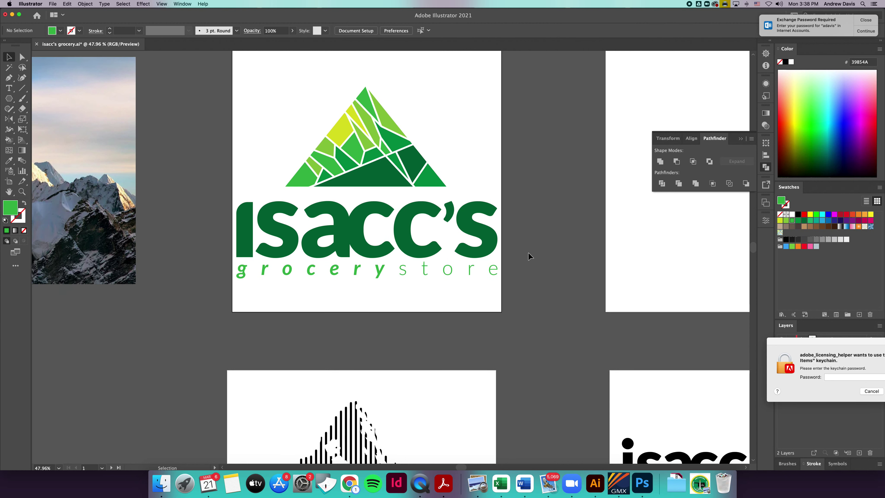
click(470, 321)
key(a)
key(super+z)
click(554, 306)
key(v)
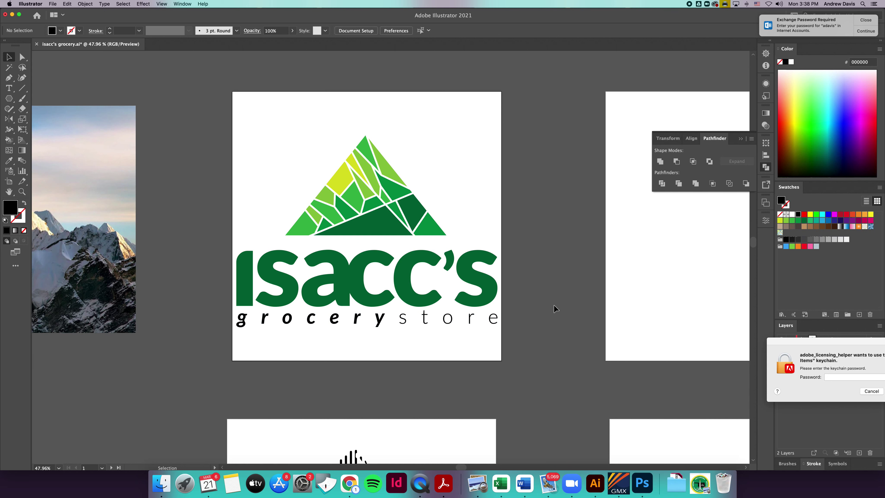
key(super+minus)
key(super+minus)
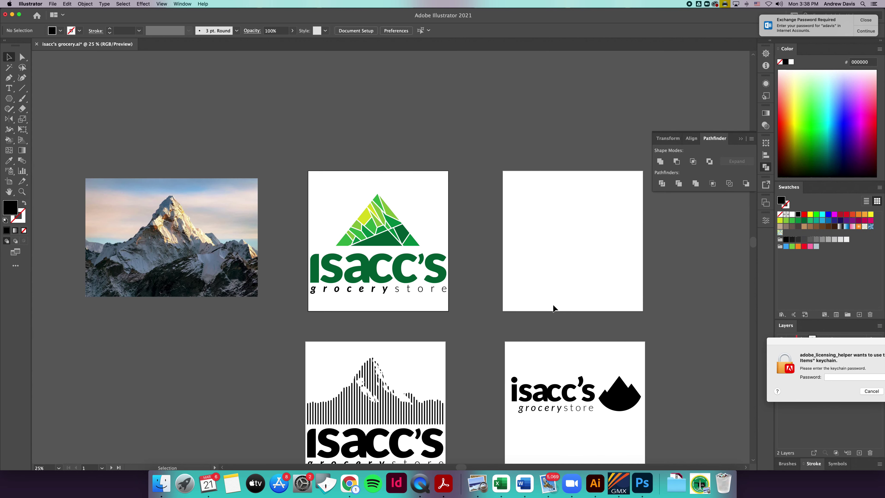